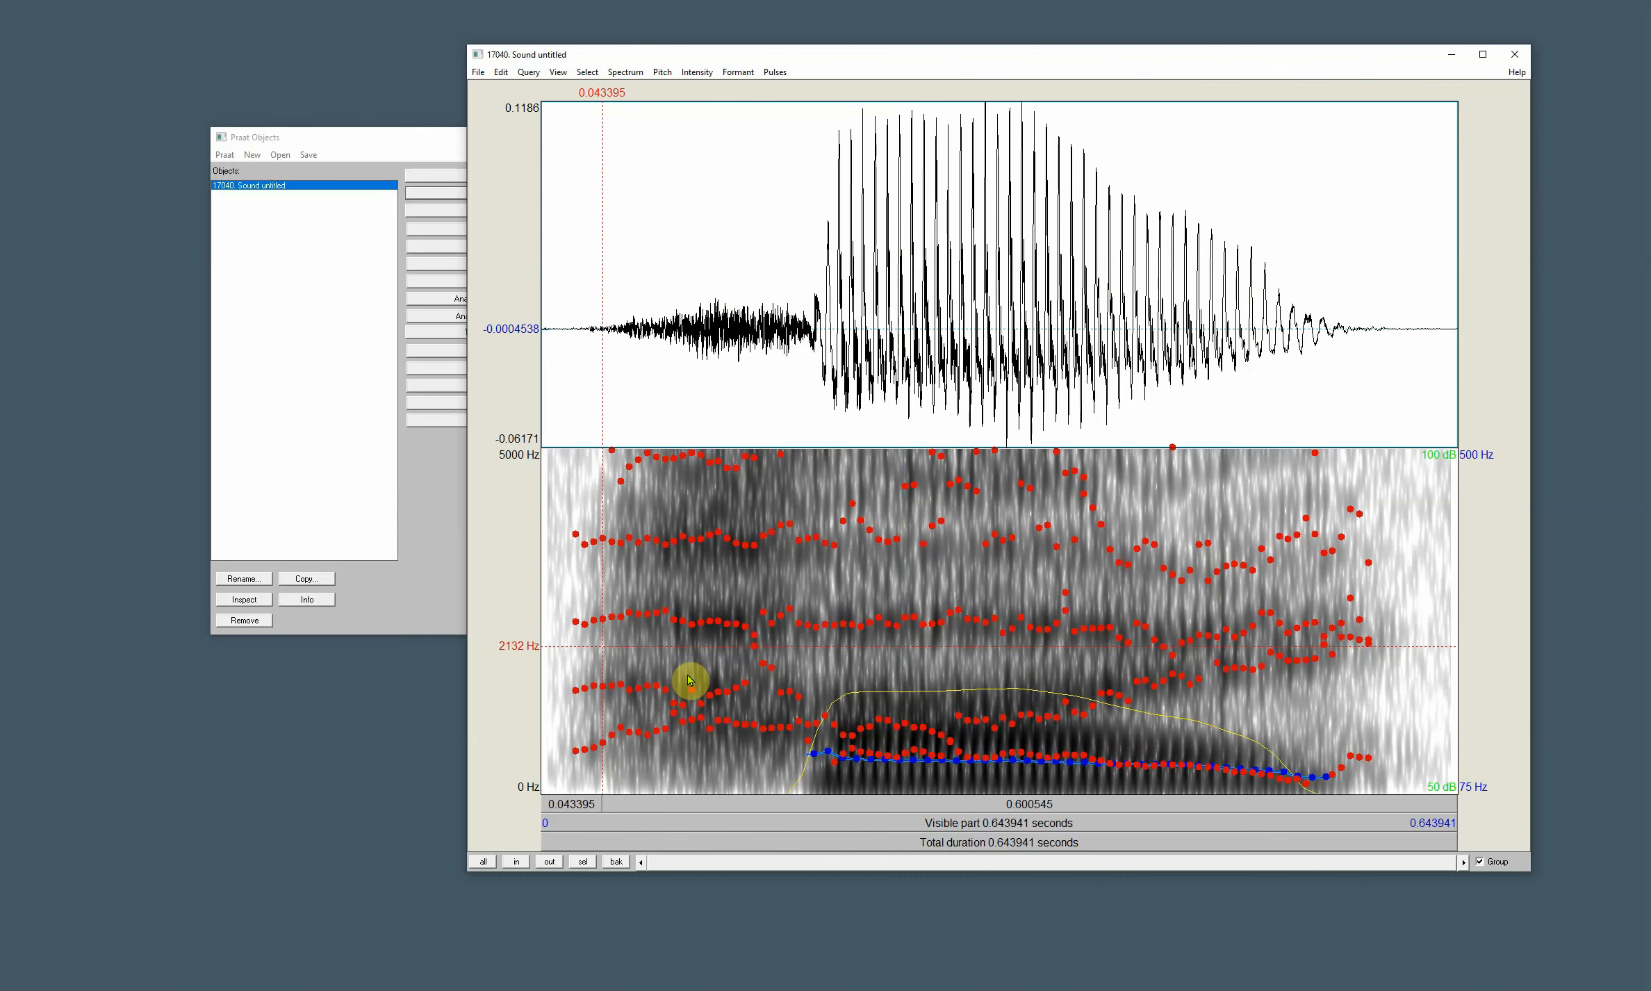
- Apply a maximum formant of 5000 Hz in the sound's formant settings
key("Tab")
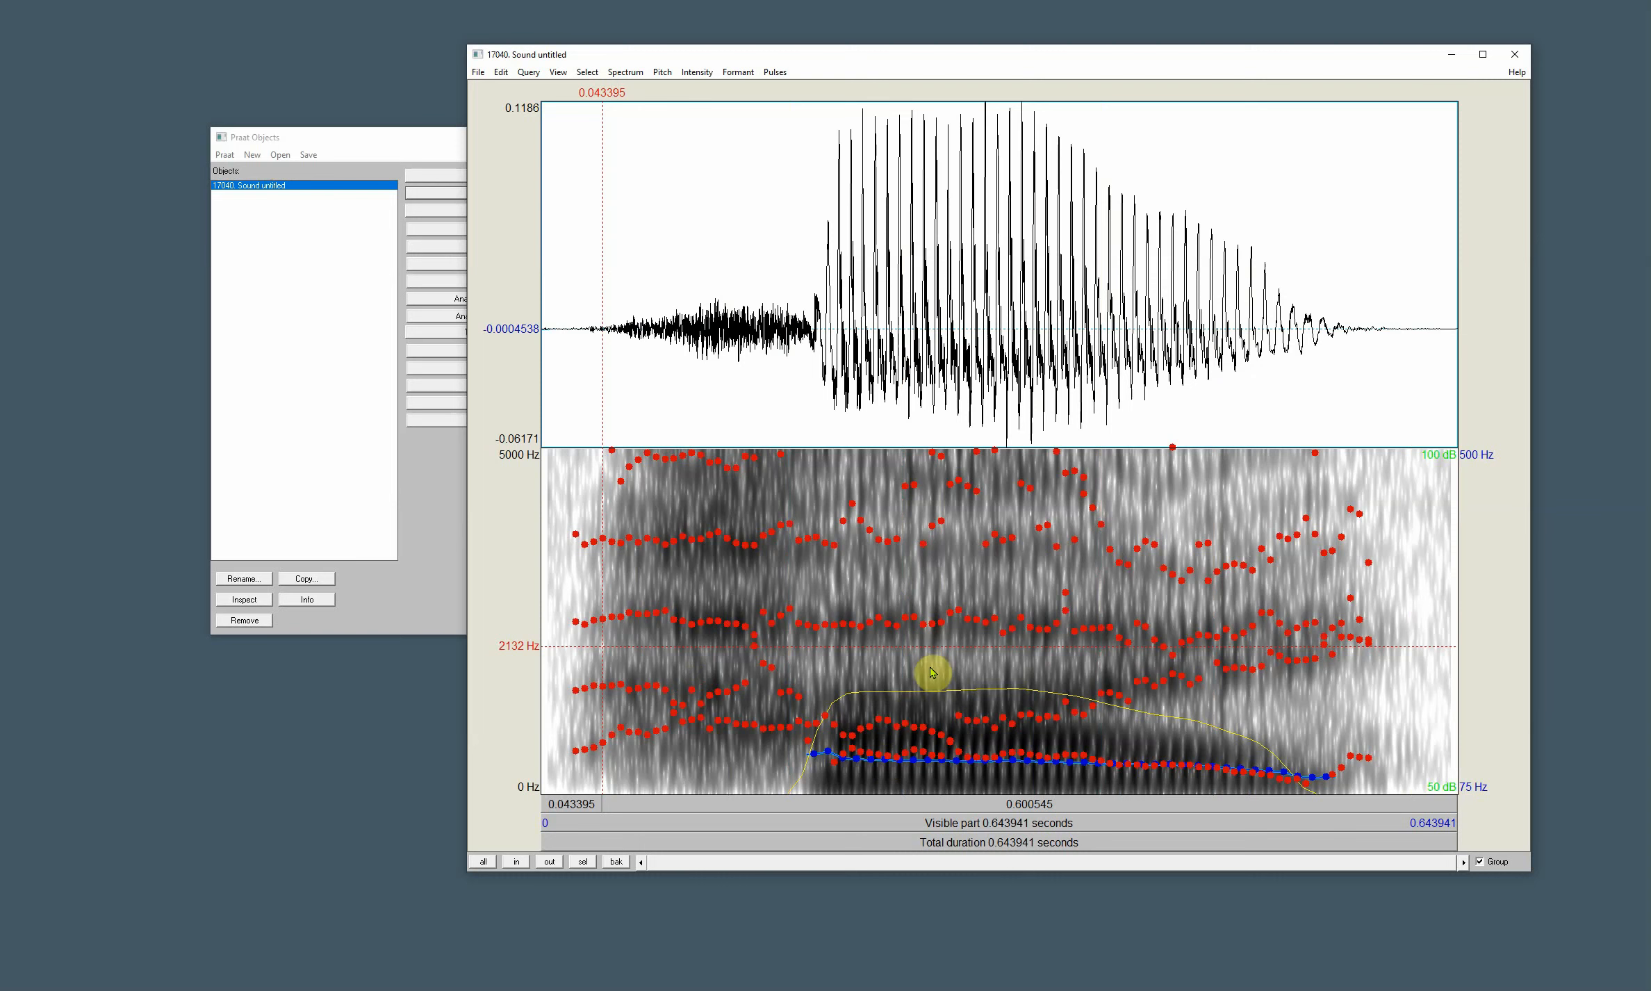
left_click(737, 72)
left_click(773, 107)
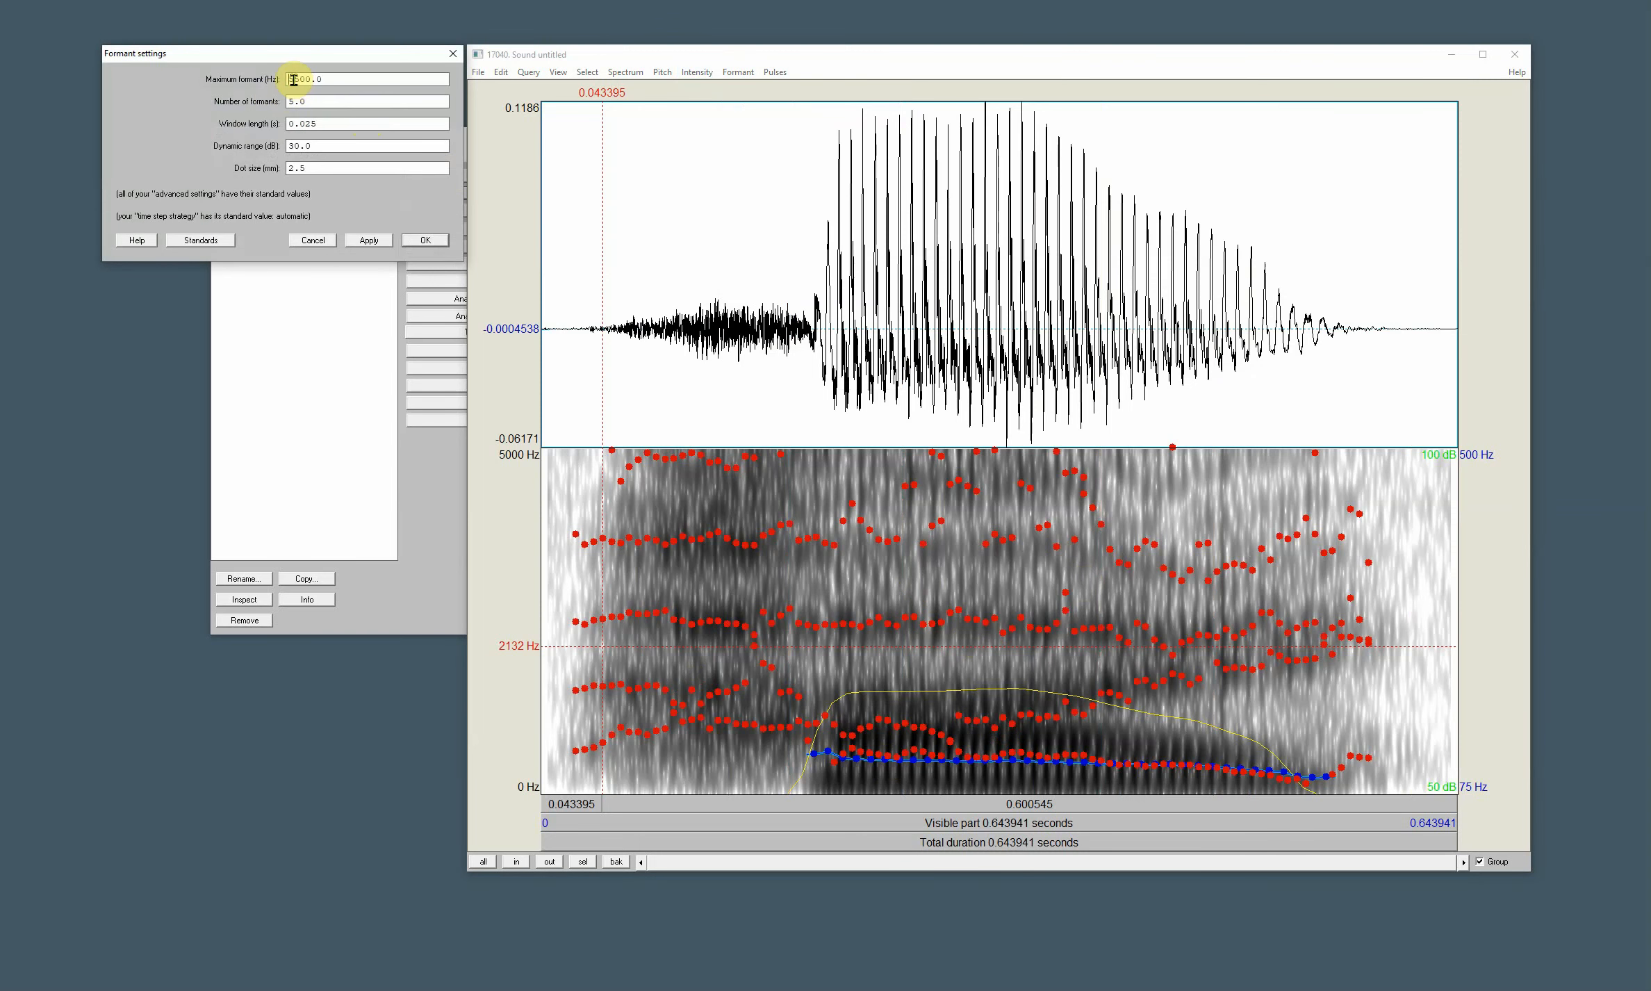
left_click_drag(289, 79, 298, 79)
left_click(368, 240)
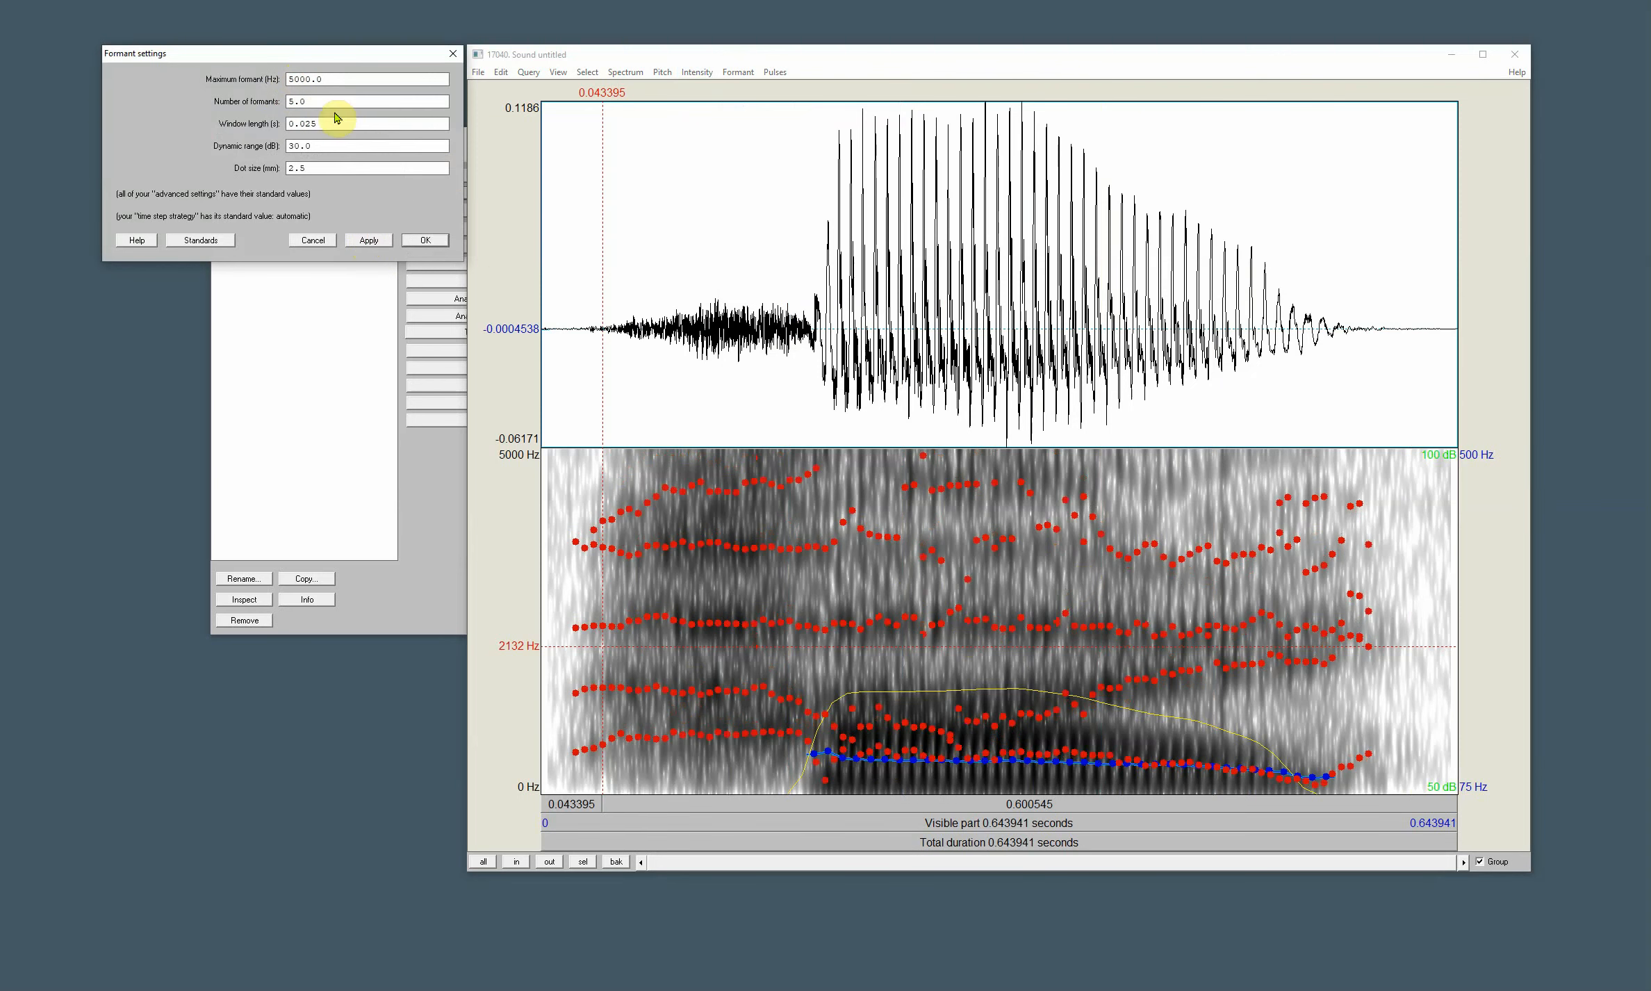
- Set the maximum formant to 4500 Hz and confirm the formant settings
left_click(301, 76)
left_click(375, 241)
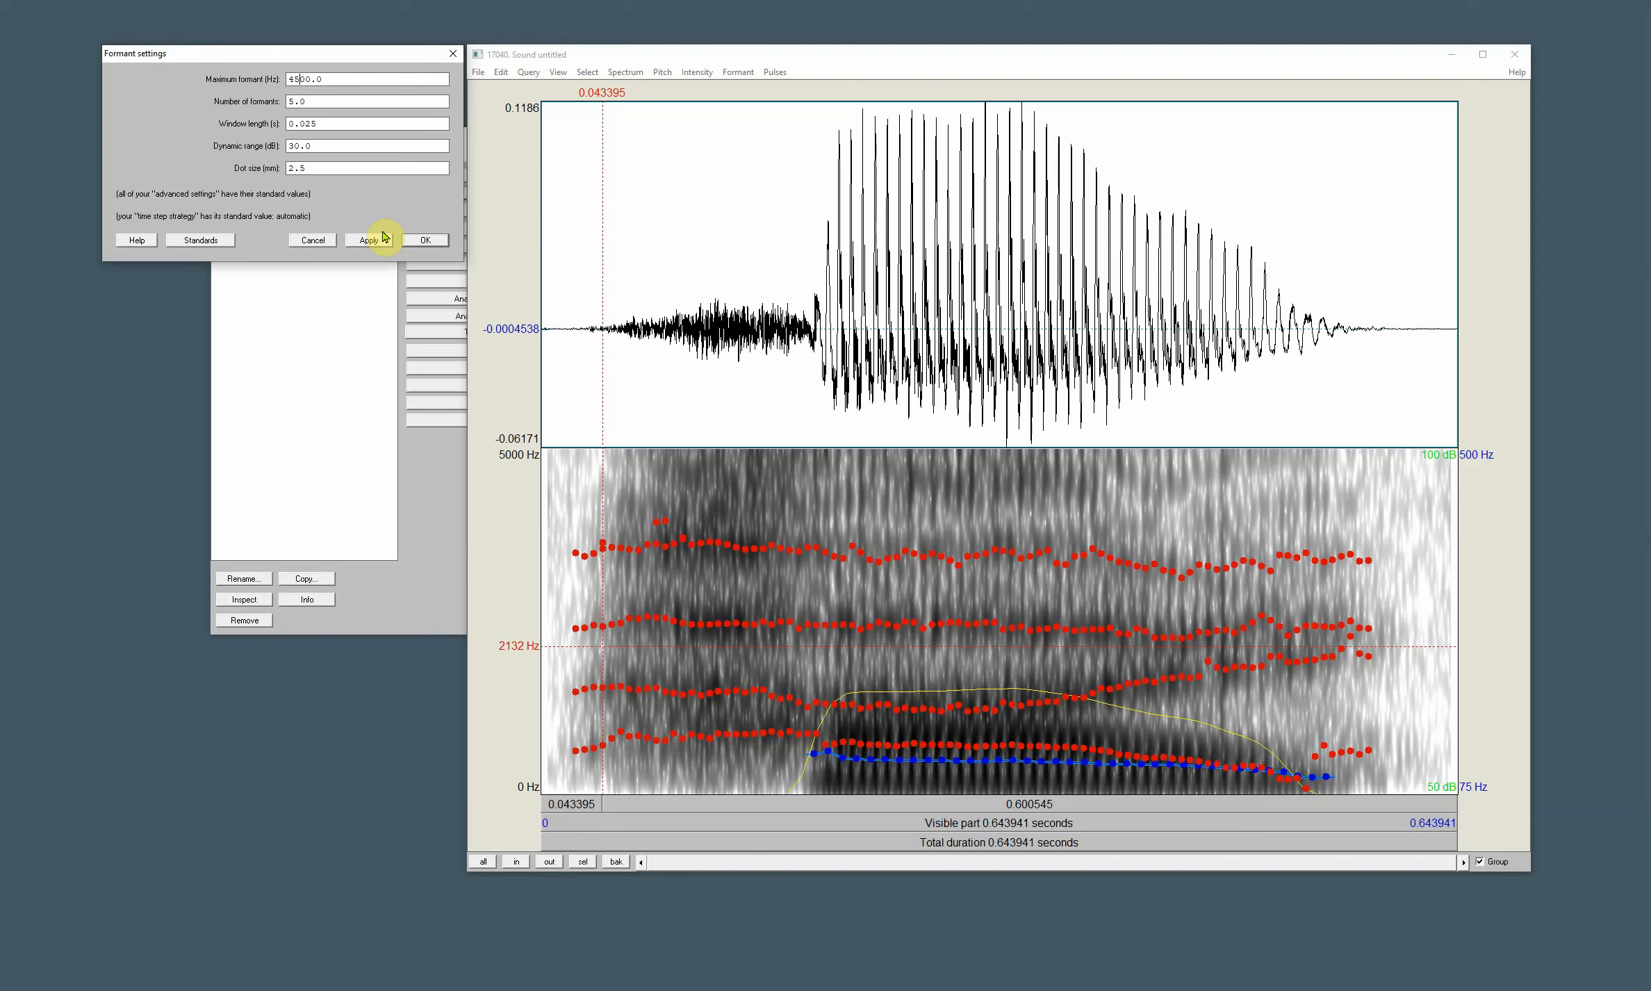
left_click(425, 239)
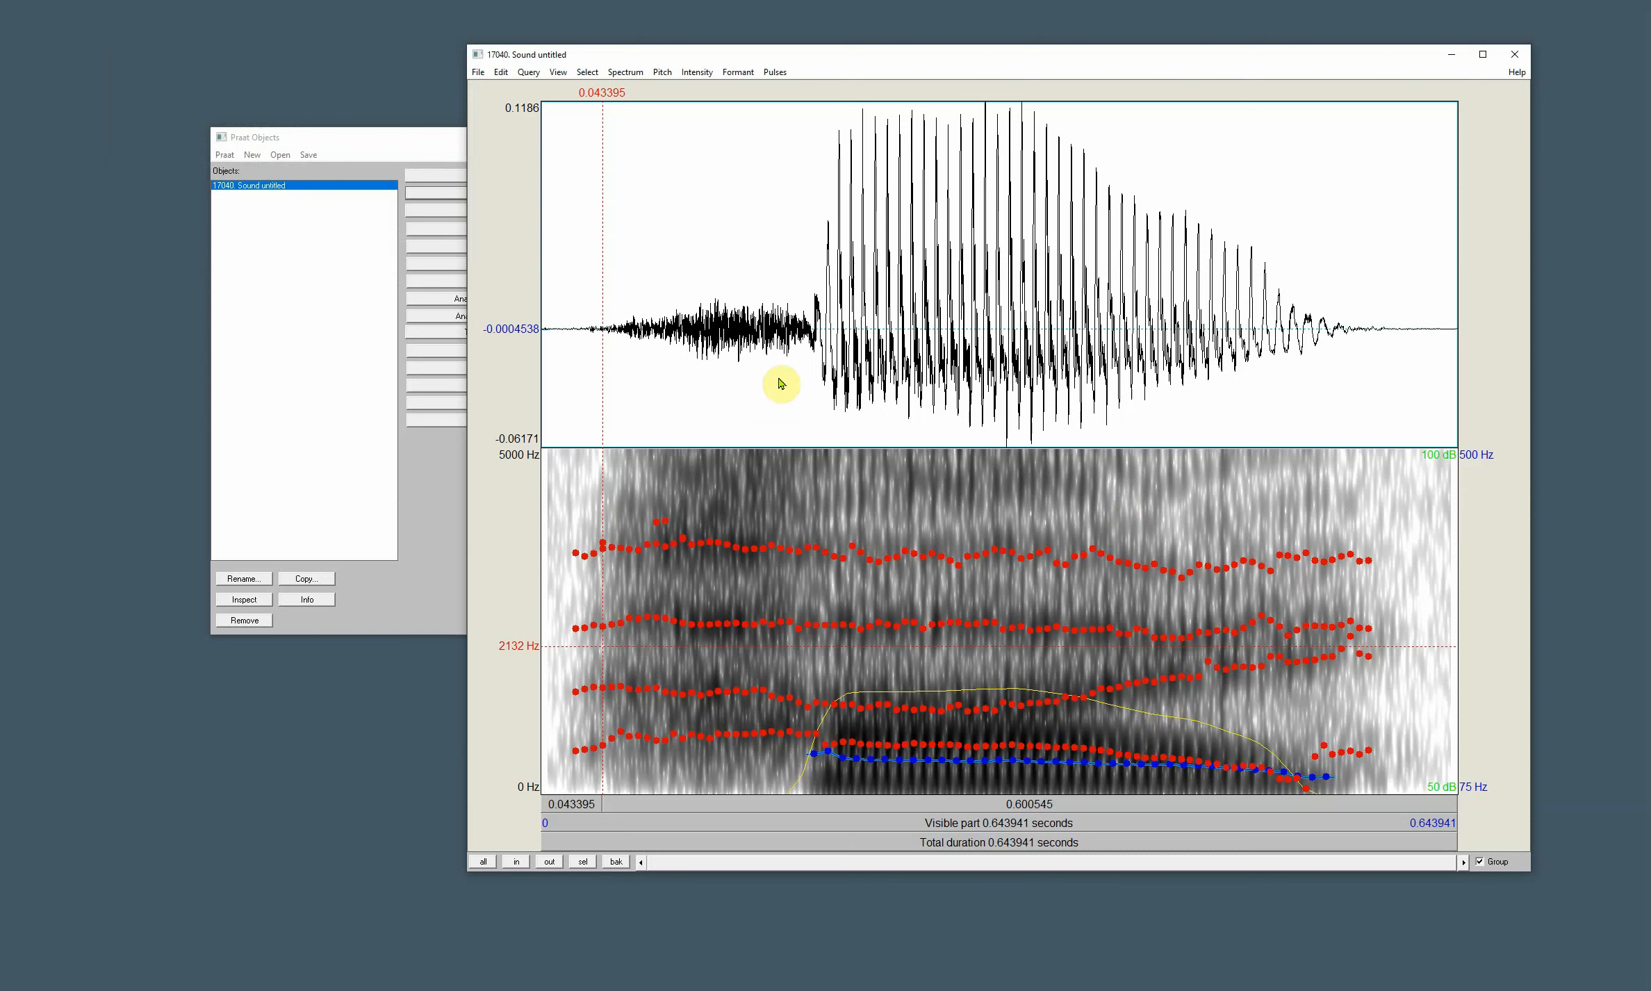
- Extract the vowel portion from about 0.168 s to 0.563 s as a new sound with time starting from 0, and close the sound editor
left_click_drag(781, 332, 1341, 406)
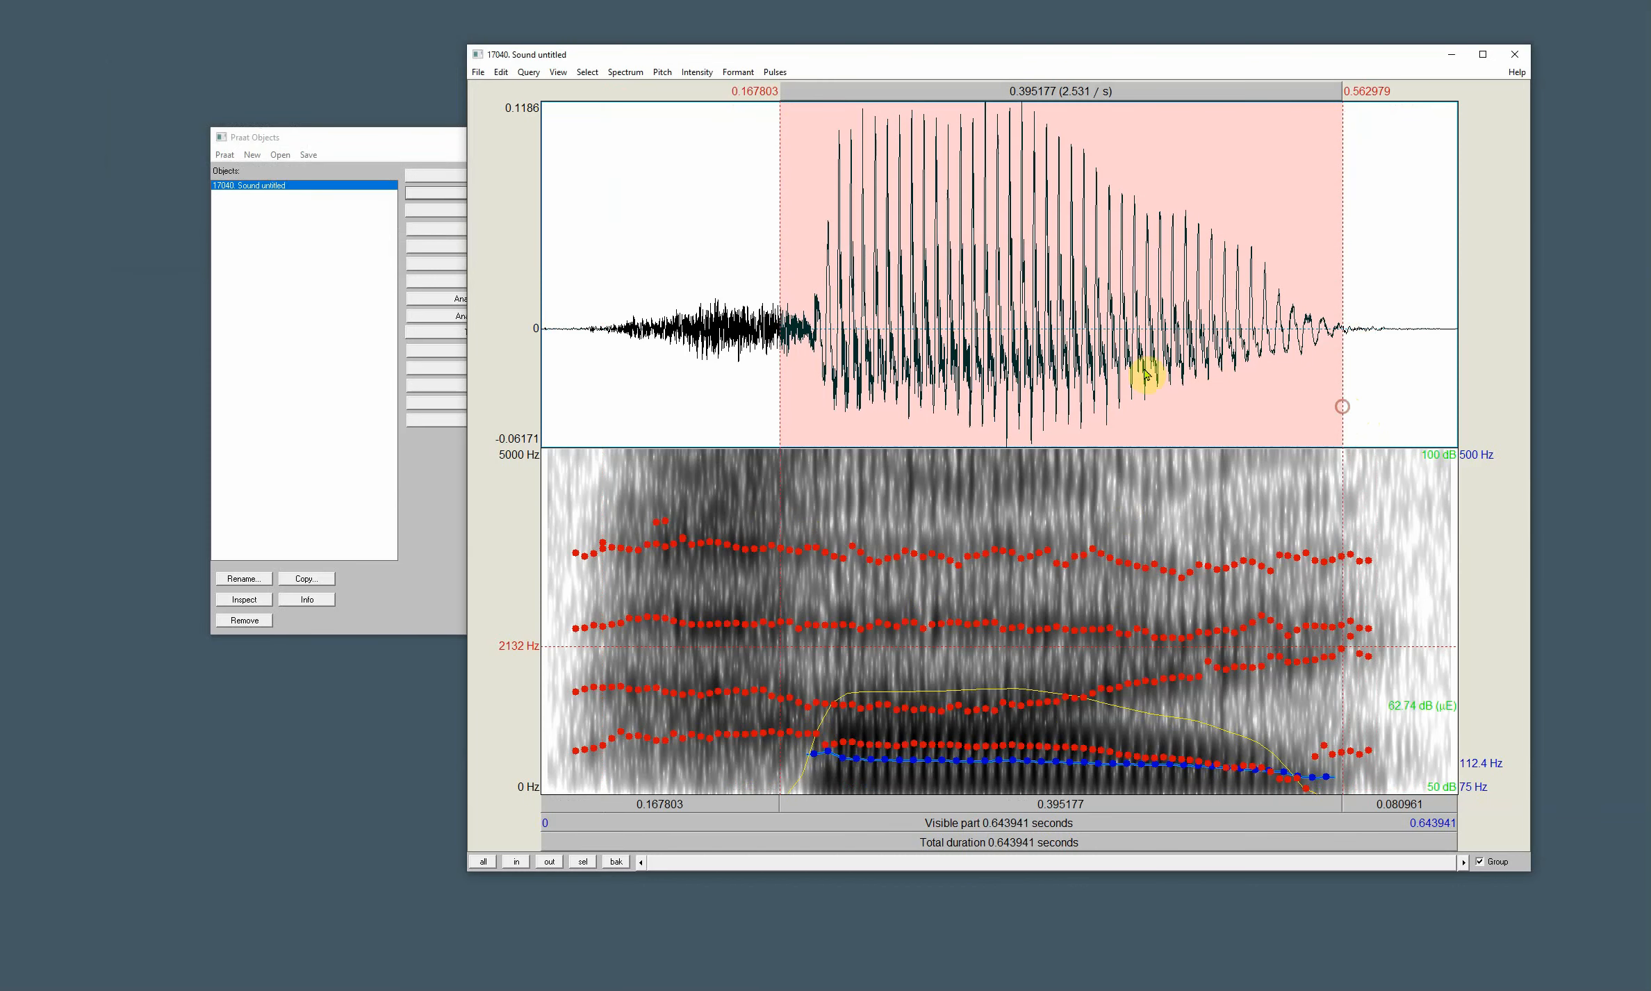
left_click(479, 72)
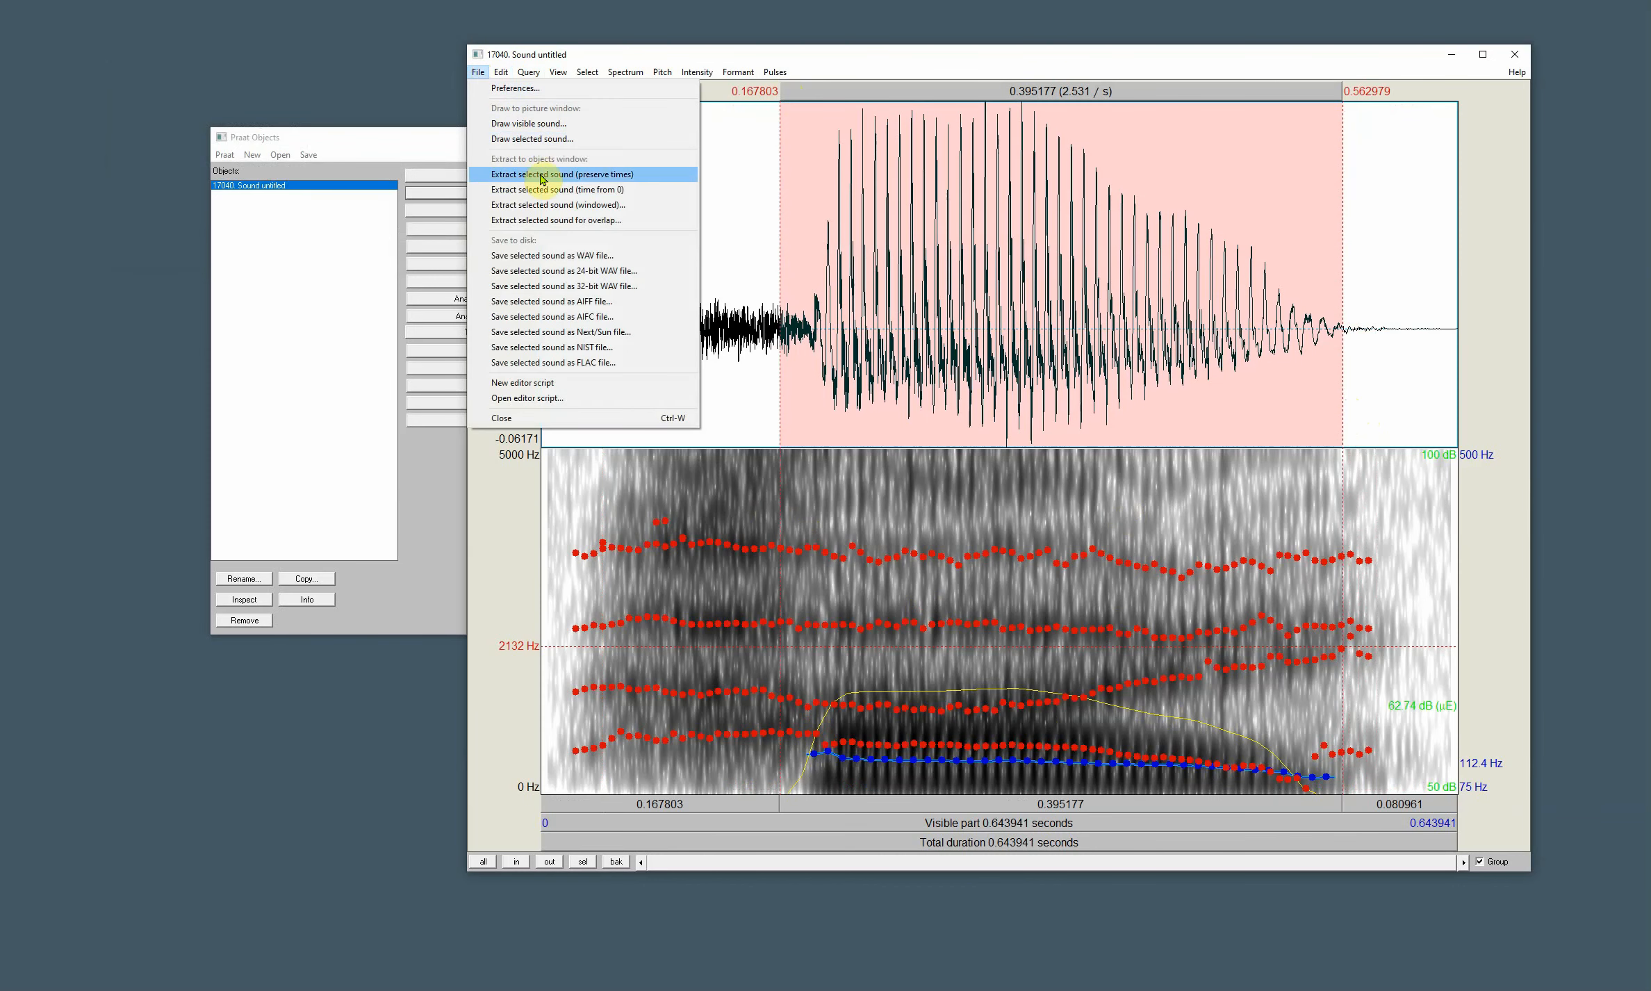
left_click(561, 191)
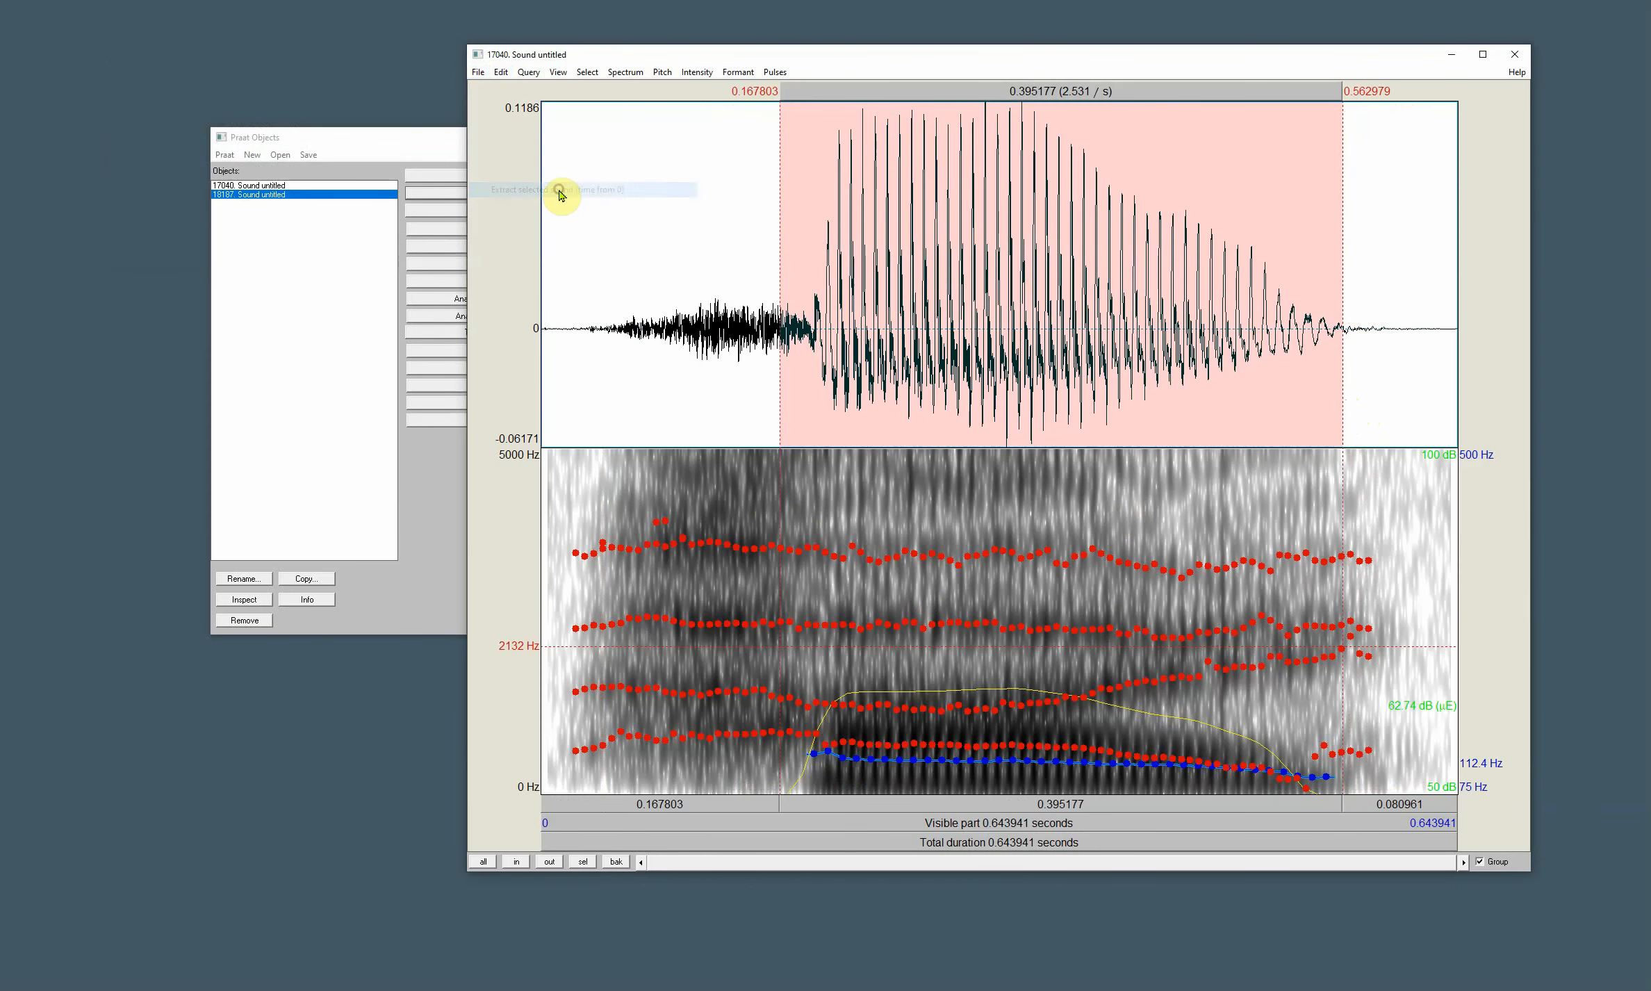
left_click(1519, 52)
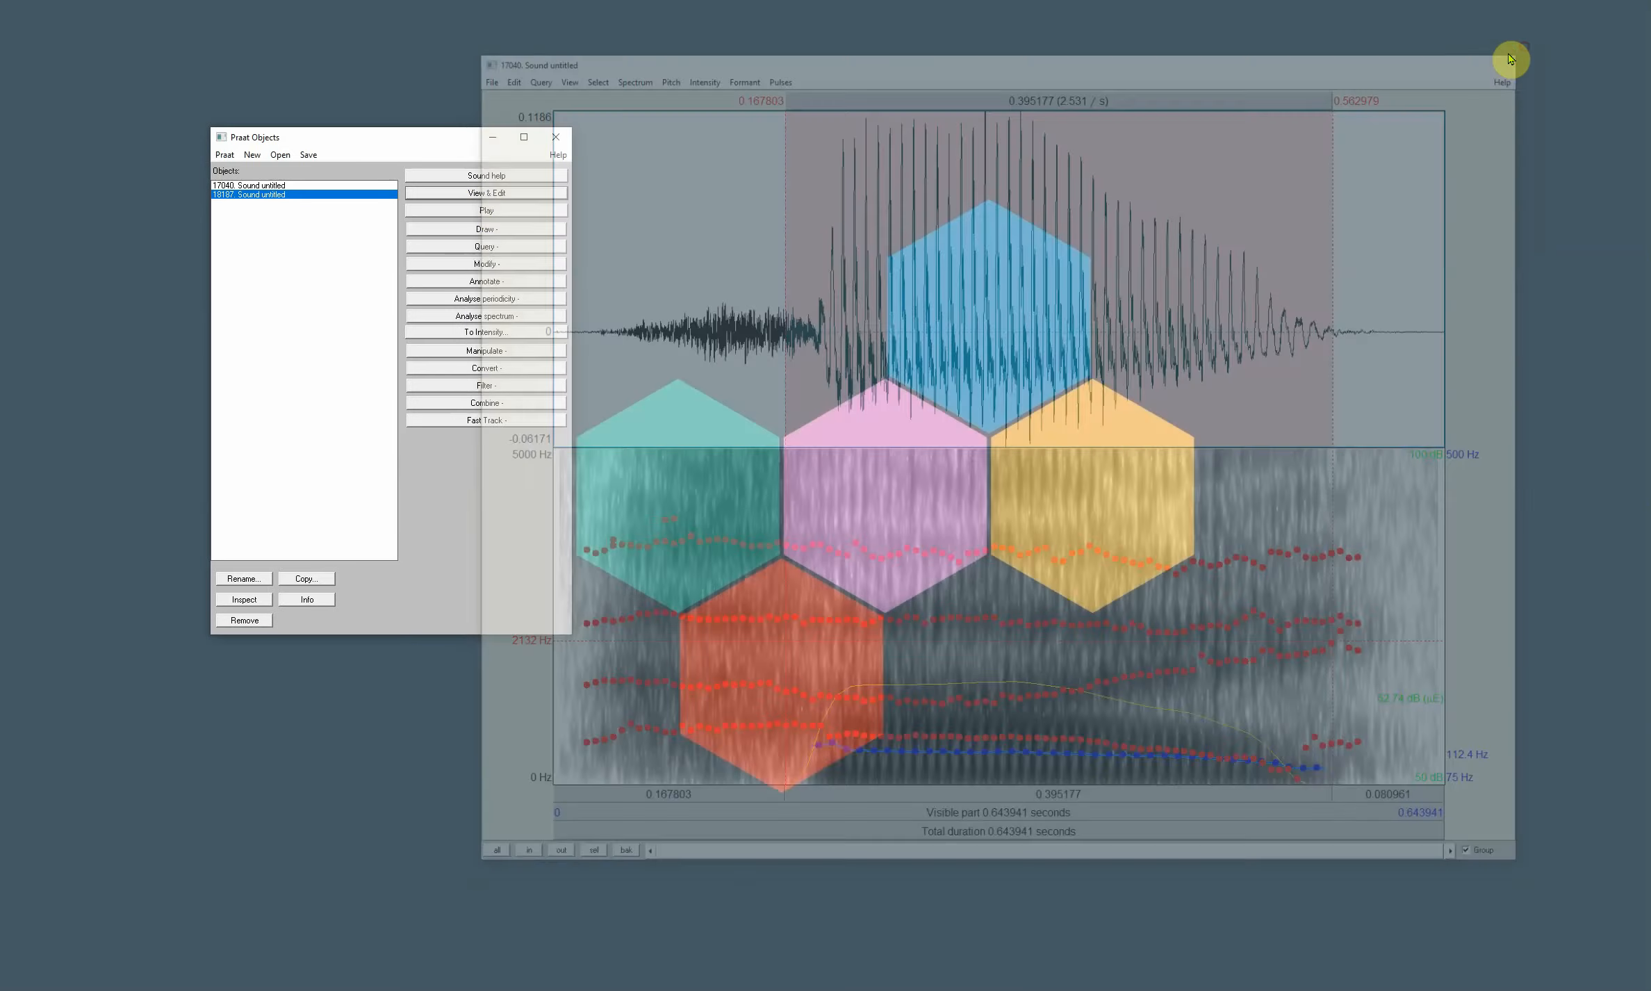
- Open the Fast Track sound-tracking parameters for the extracted sound and read the notes on analysis frequency range and number of steps
left_click(482, 421)
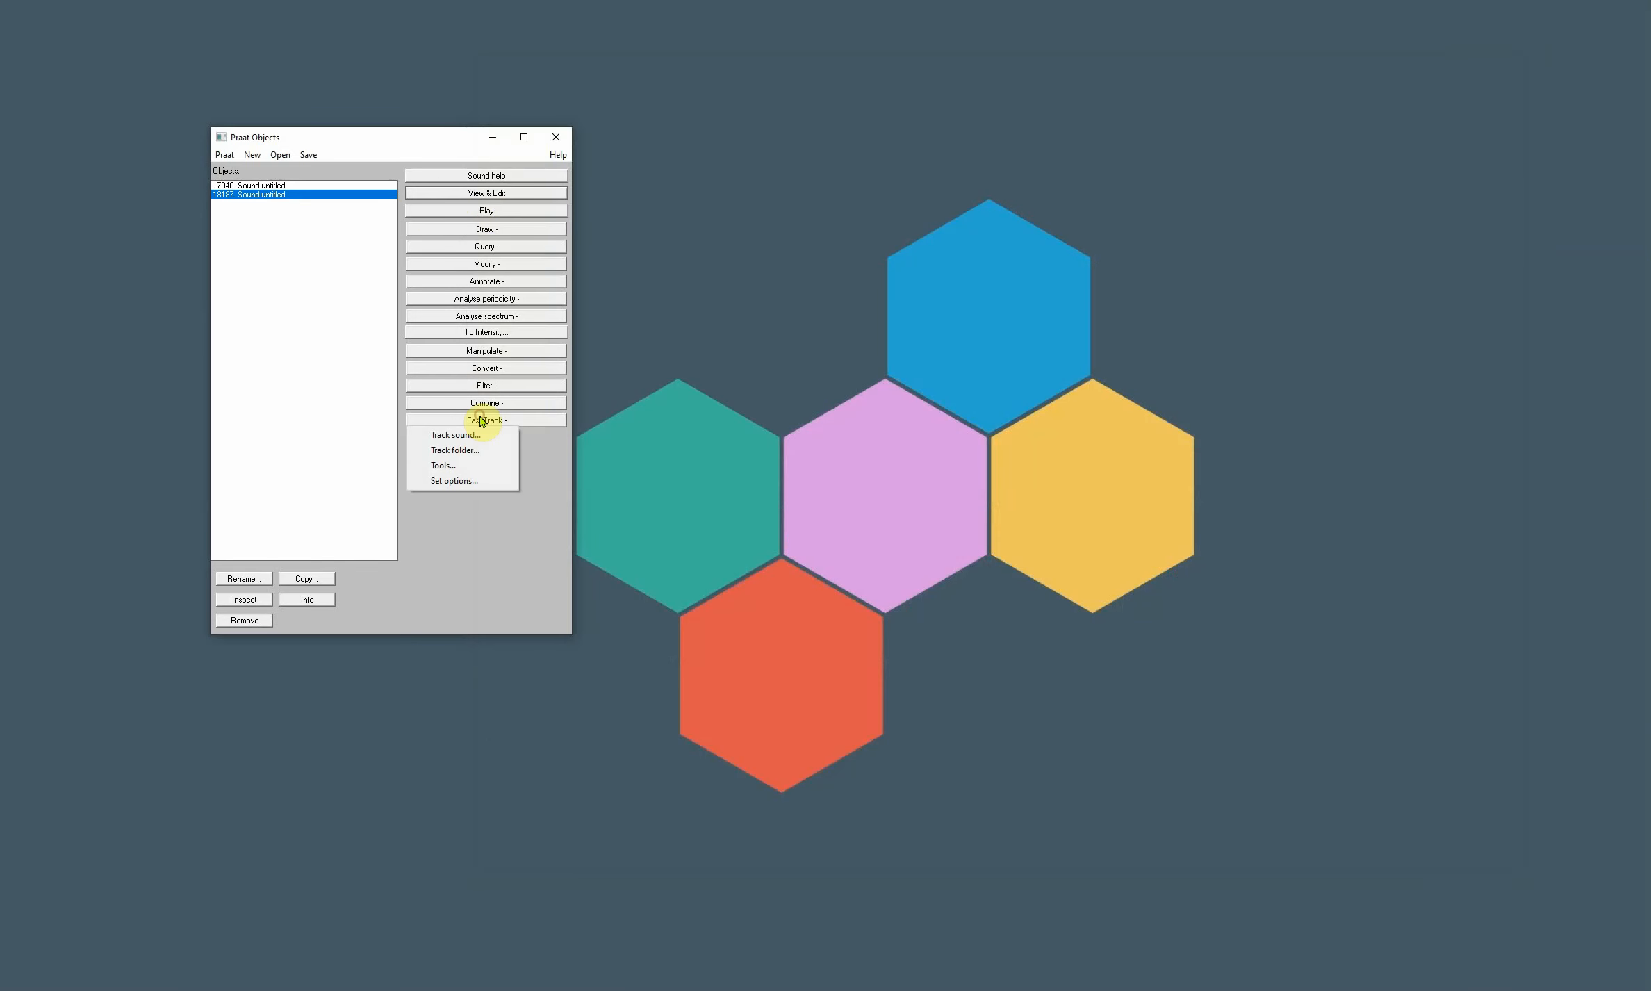
left_click(449, 436)
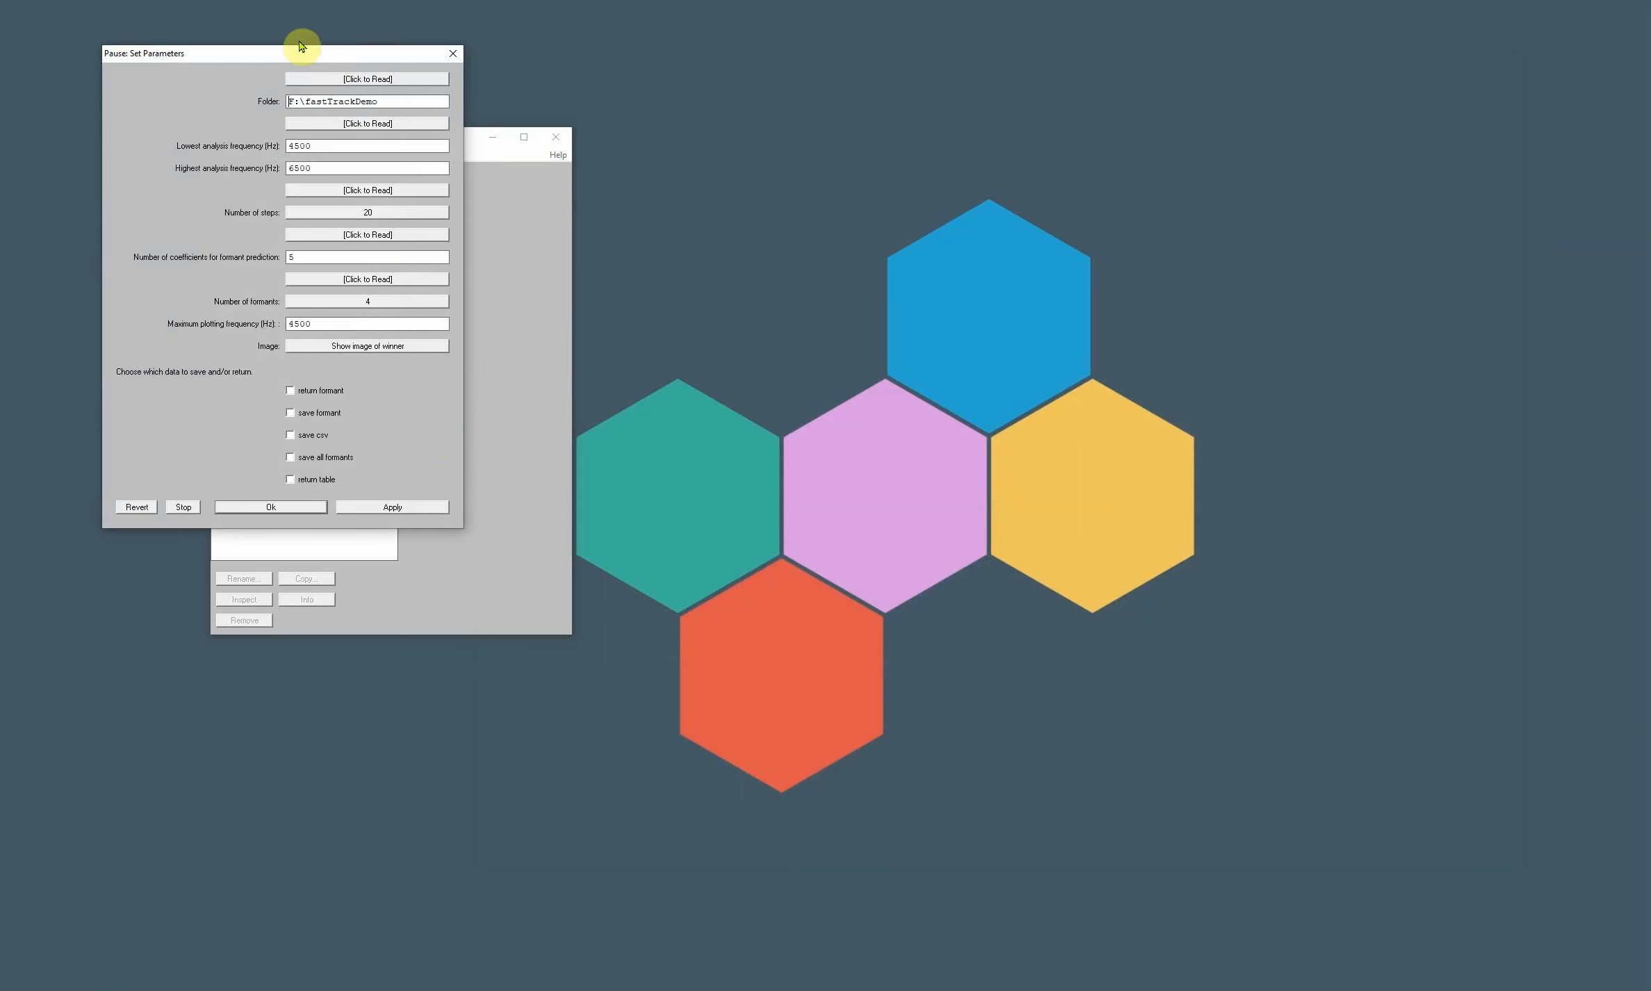
left_click_drag(311, 56, 934, 186)
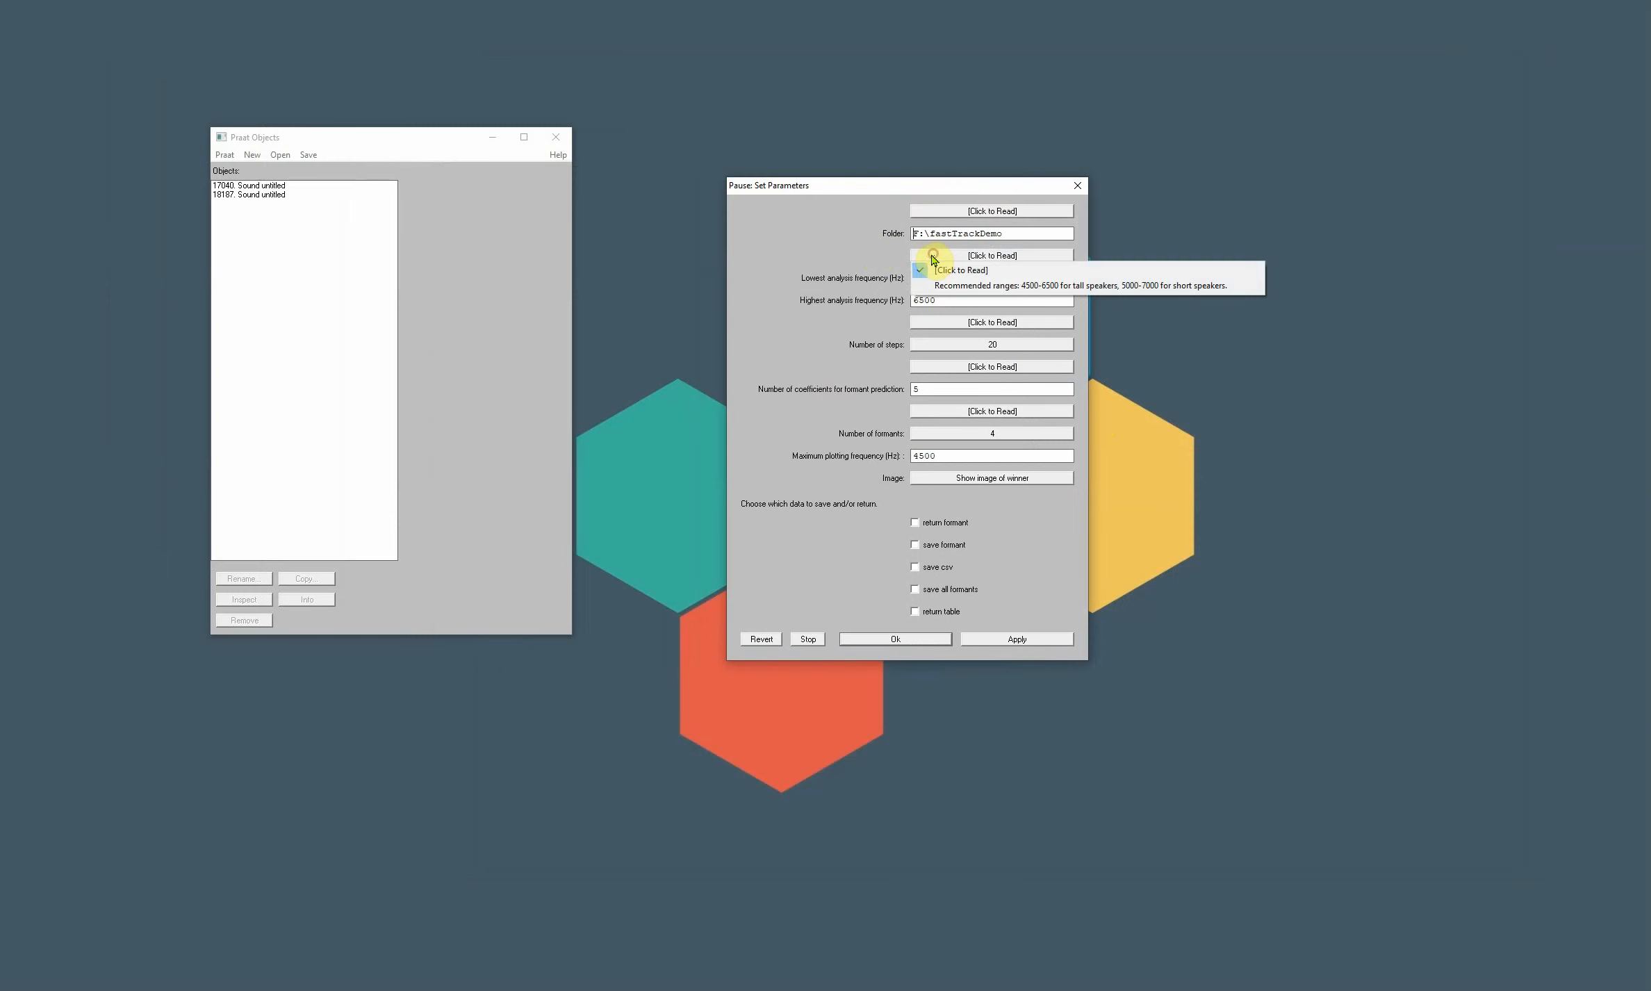
left_click(969, 324)
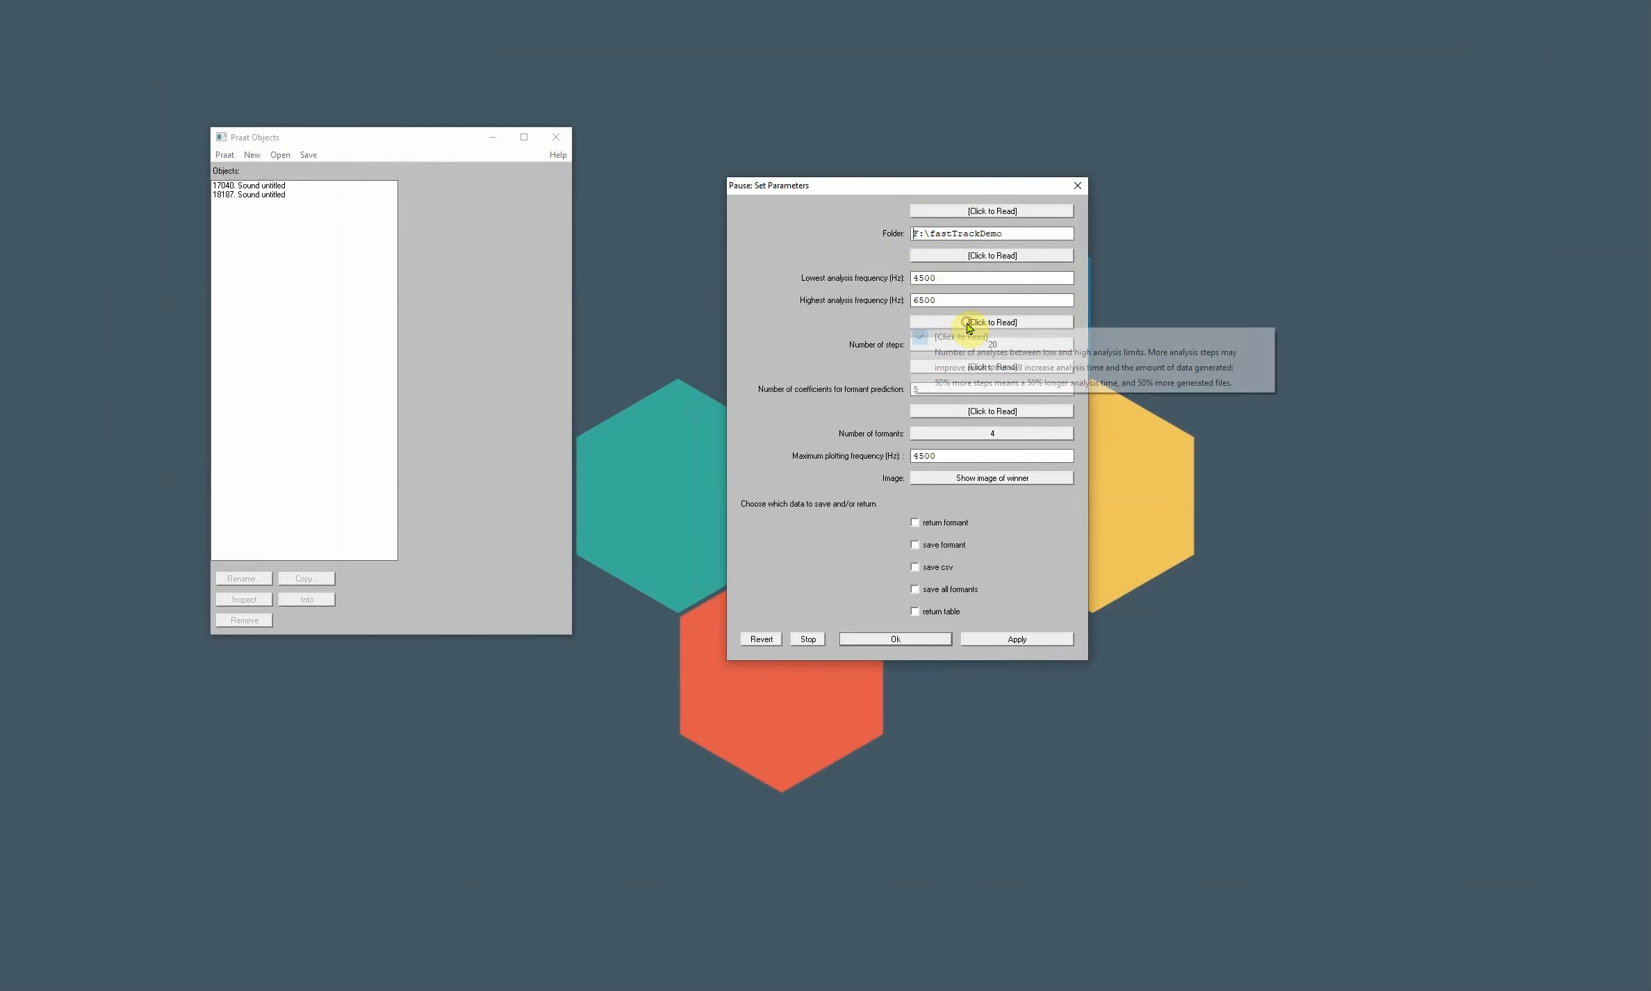
left_click(847, 320)
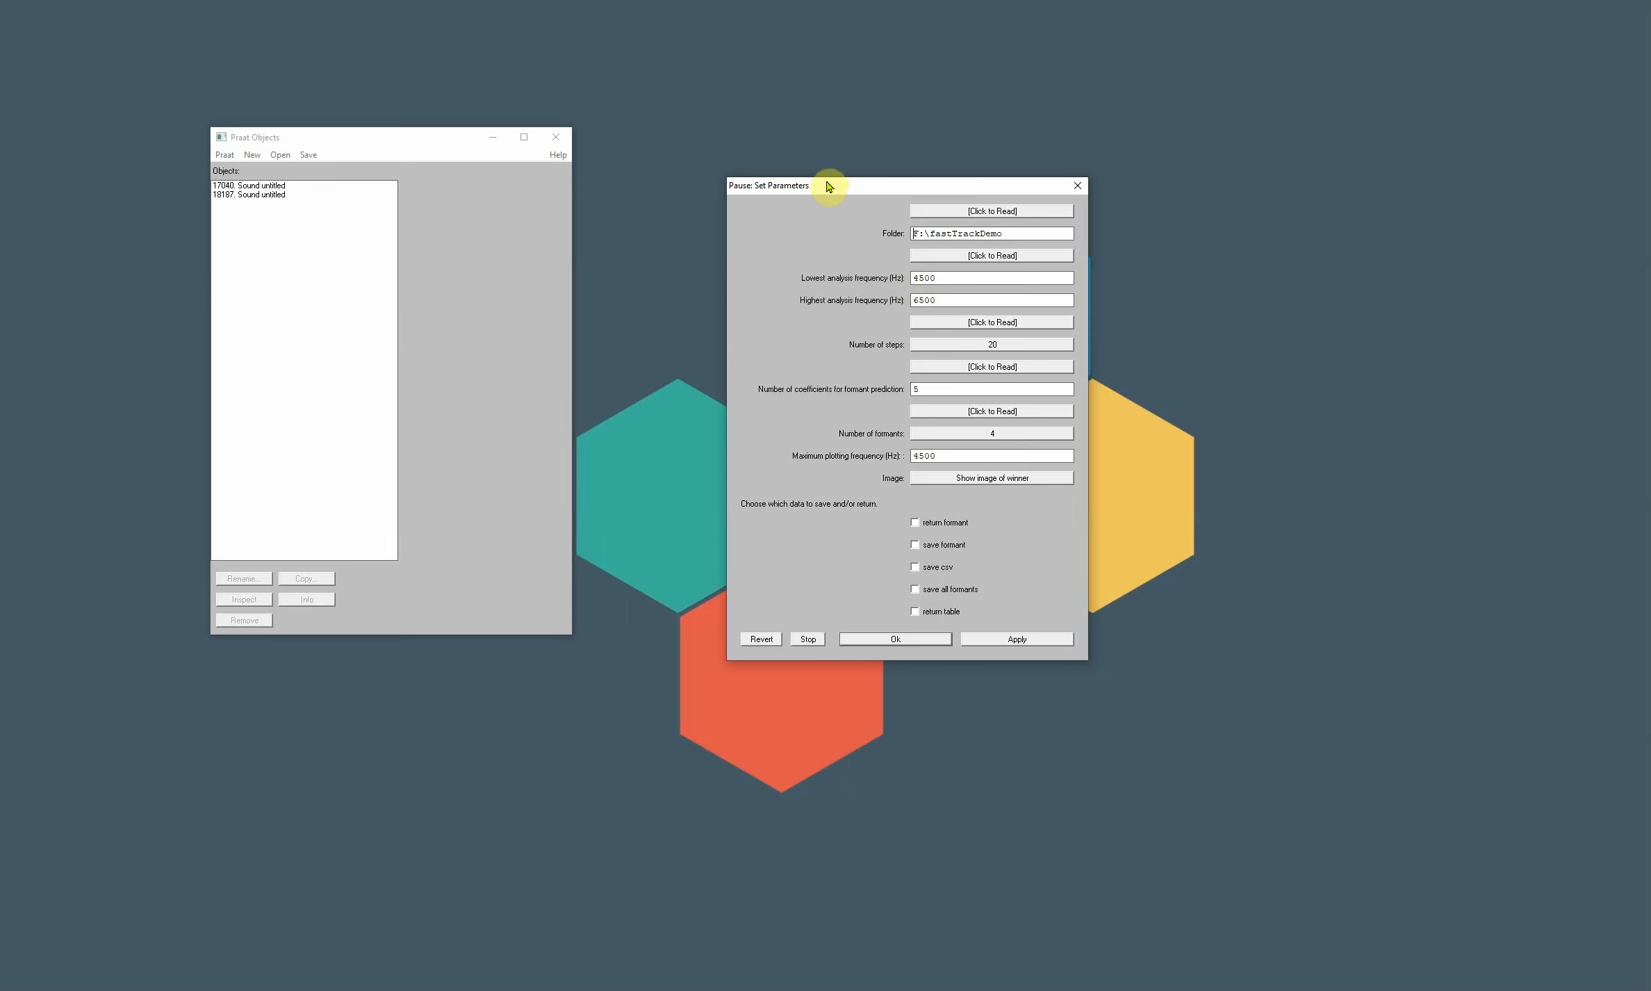
- Run the formant tracking from 4500 to 6500 Hz in 20 steps with 4 formants, and uncover the resulting formant plot
left_click_drag(825, 184, 193, 220)
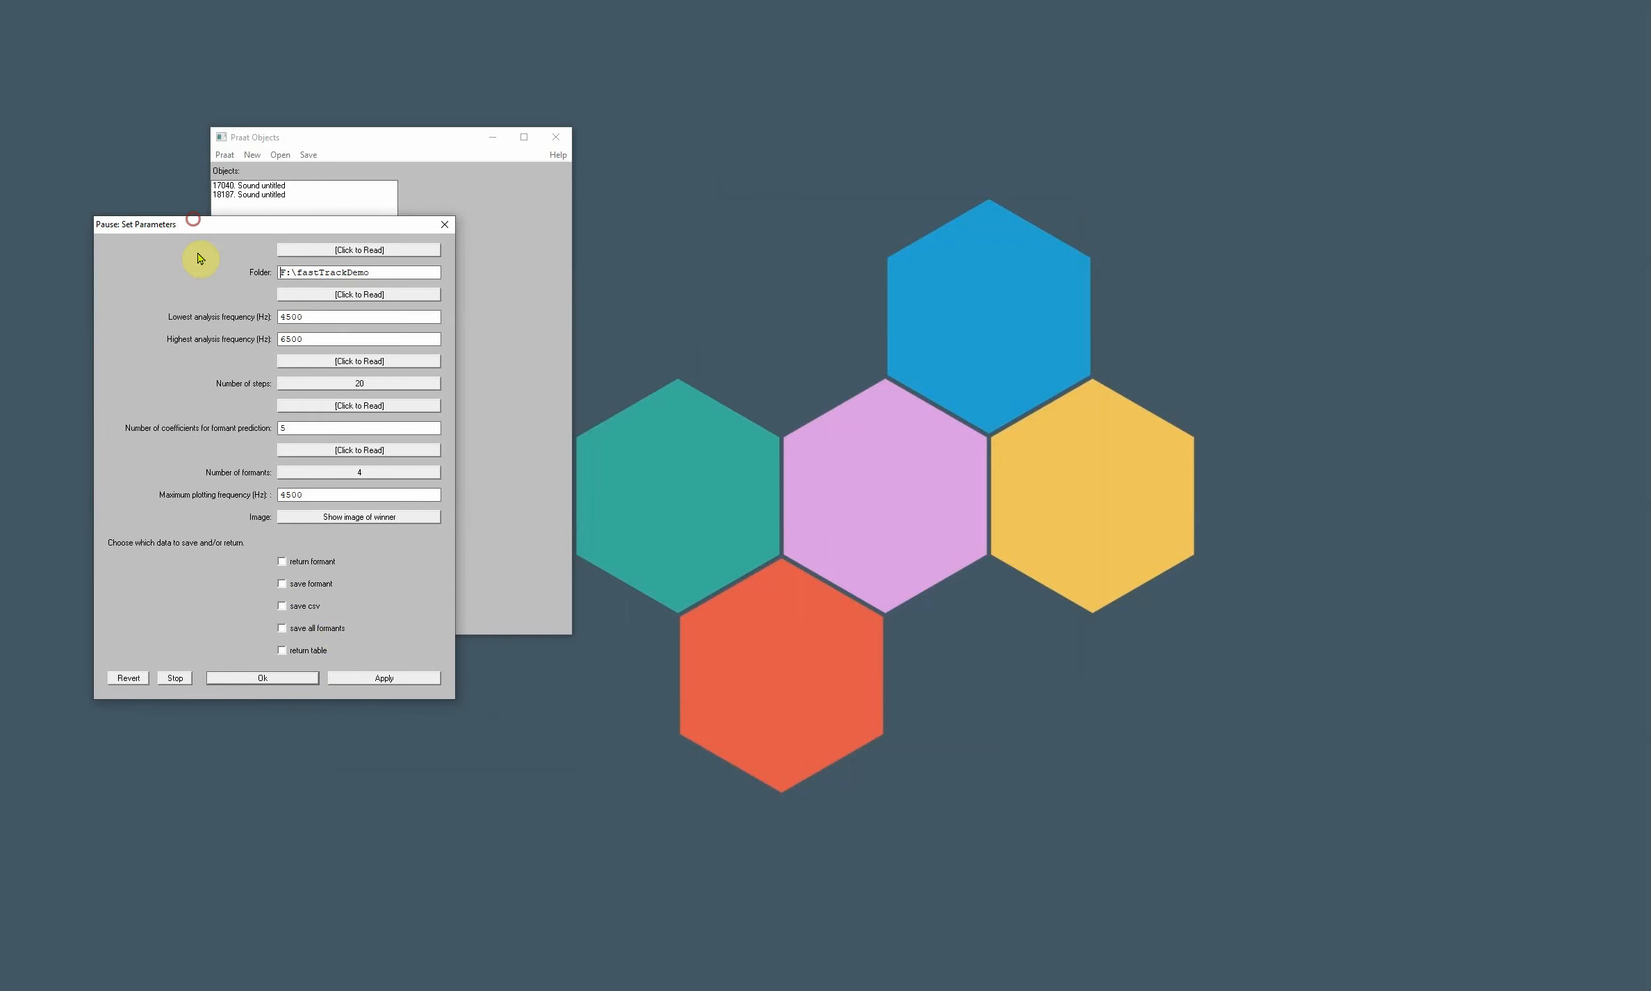
left_click(349, 678)
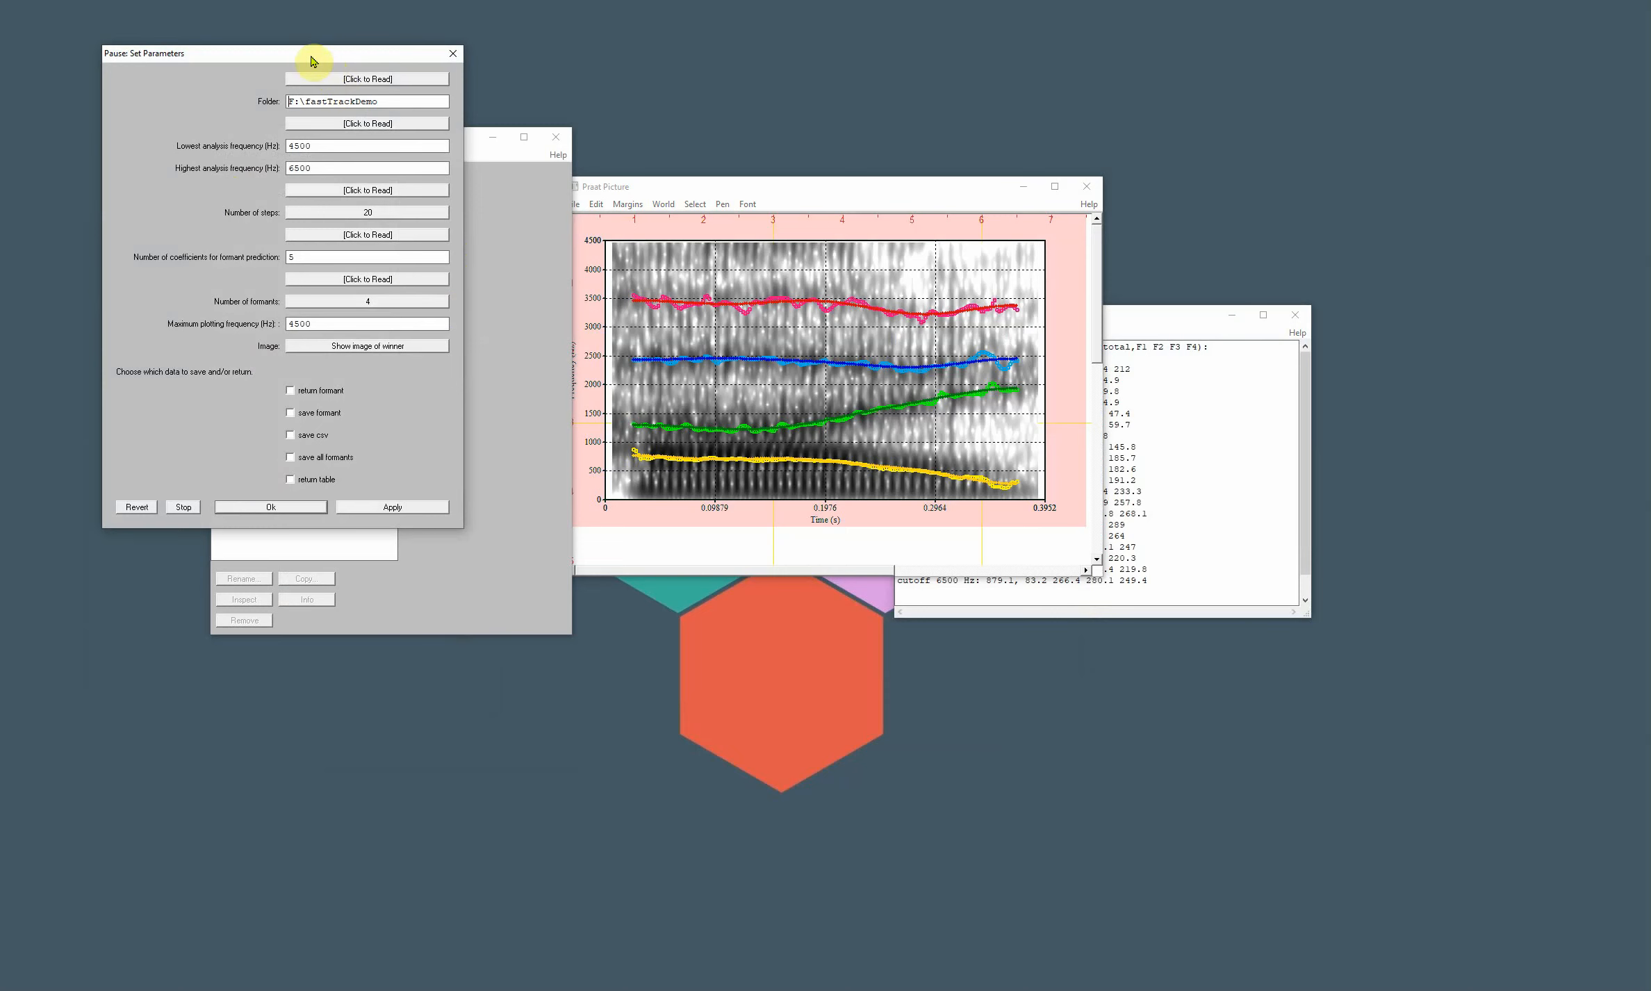
left_click_drag(304, 56, 310, 488)
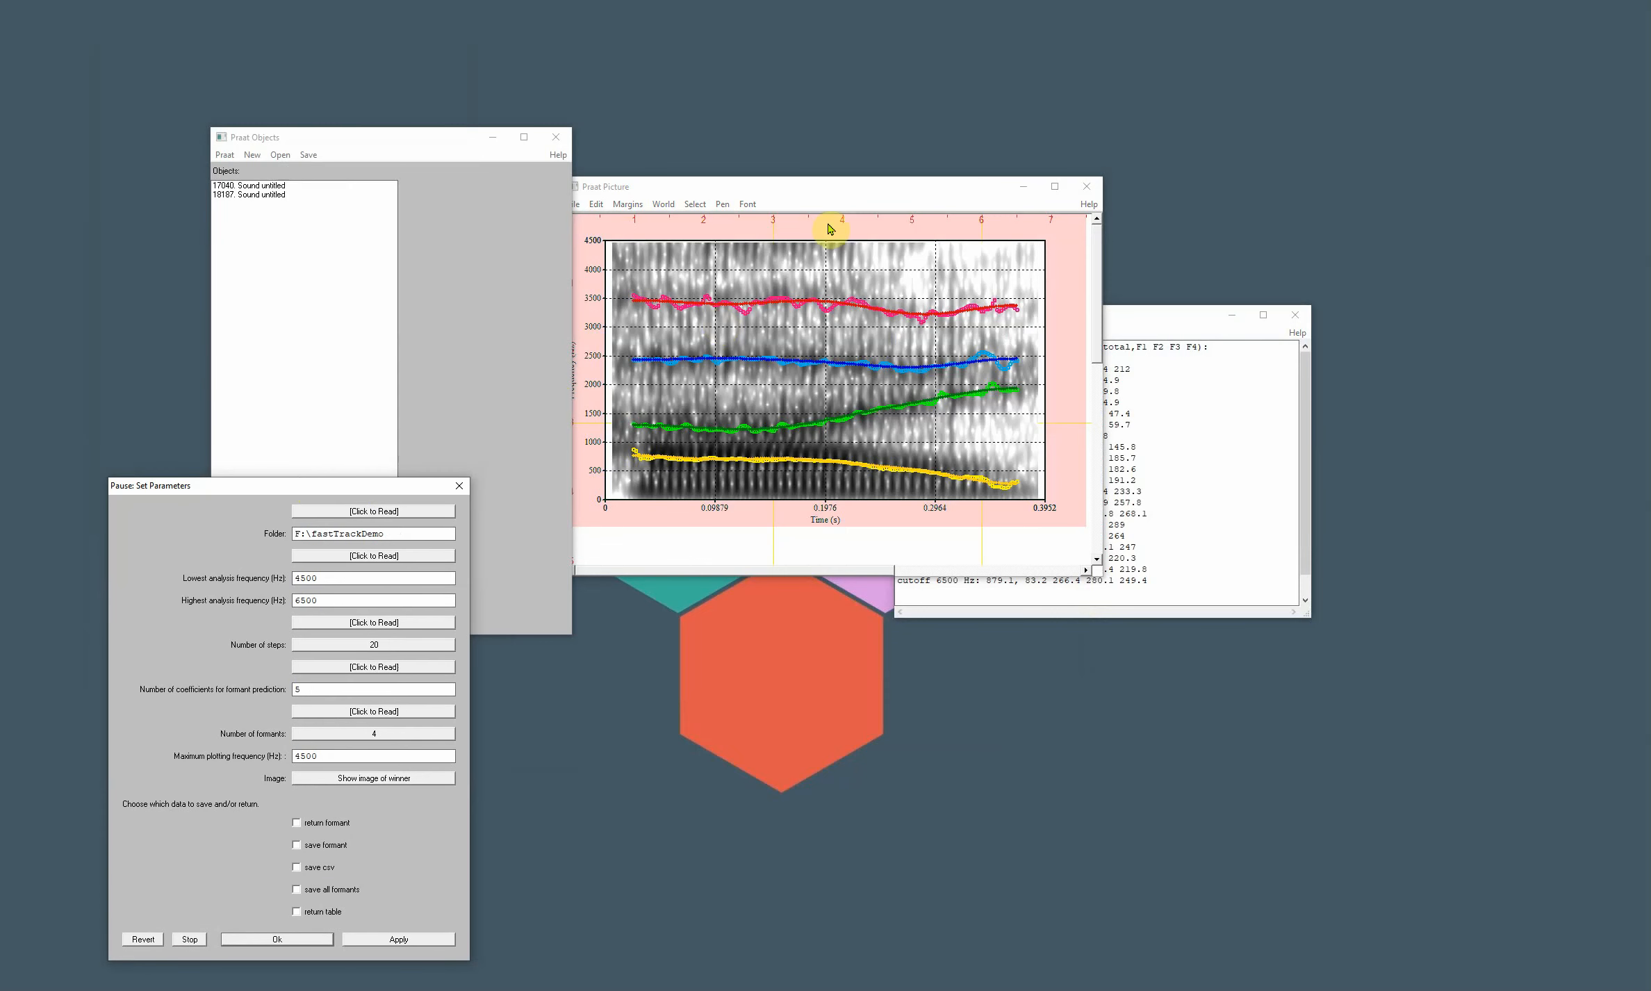
left_click_drag(861, 192, 797, 107)
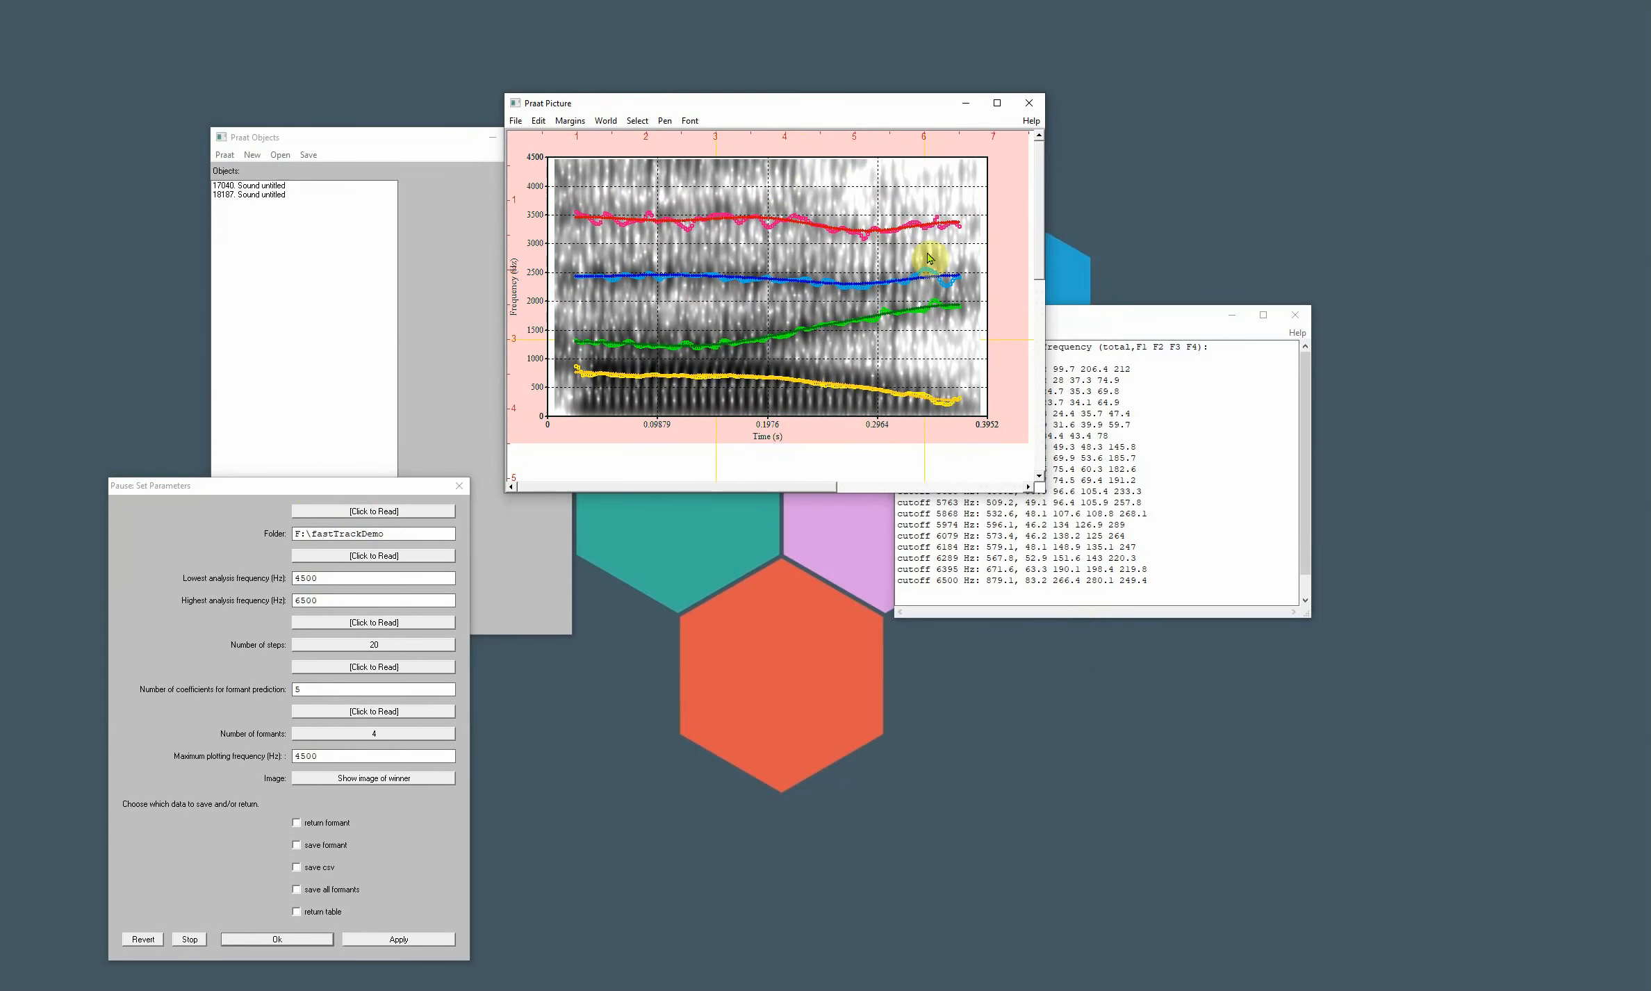
- Enlarge the Praat Info window and examine the error values for the 4500 Hz cutoff and the best cutoff line
left_click_drag(1186, 320, 1353, 289)
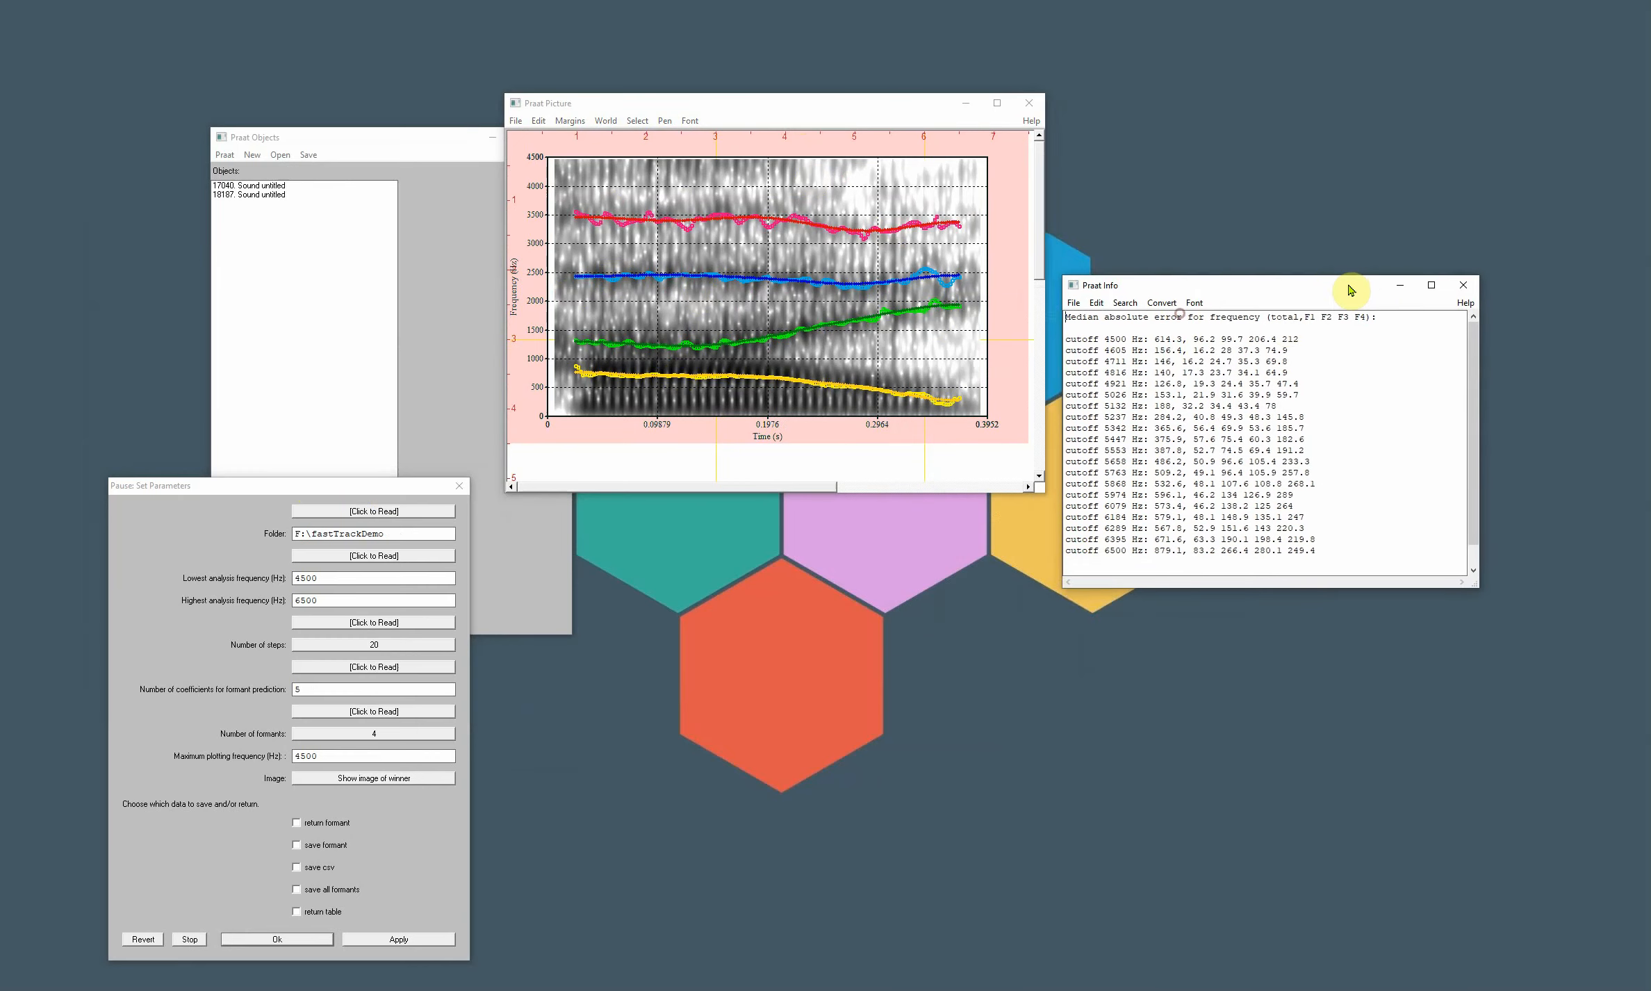
left_click_drag(1062, 587, 994, 677)
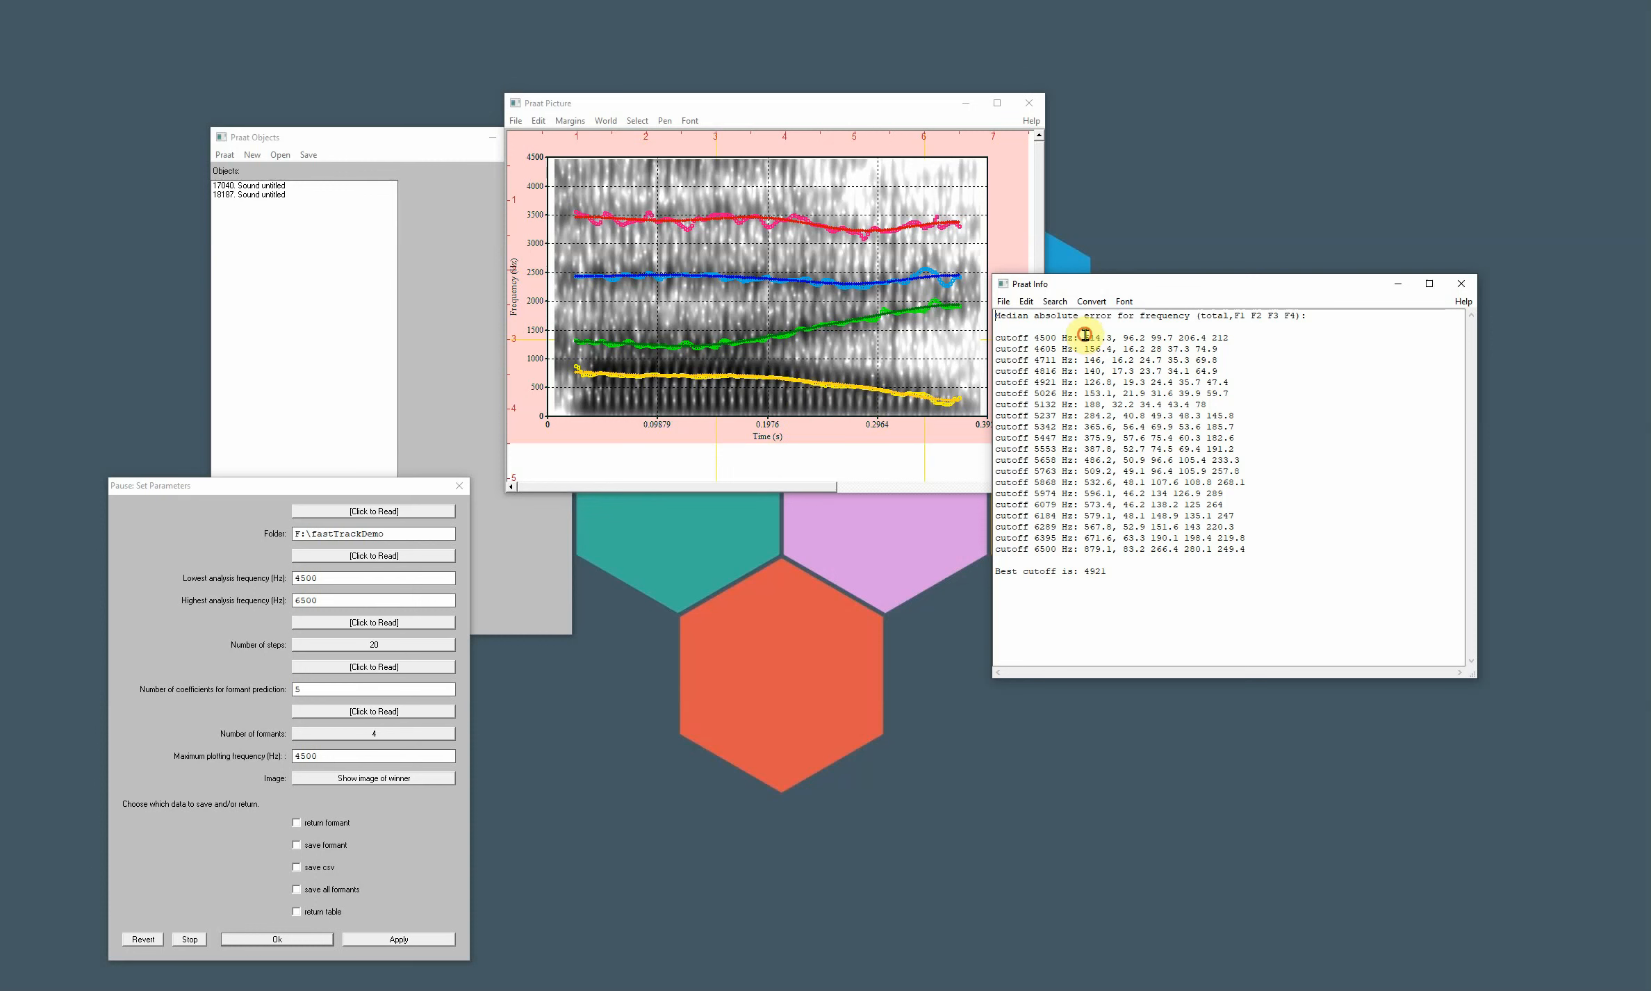
left_click_drag(1084, 336, 1258, 342)
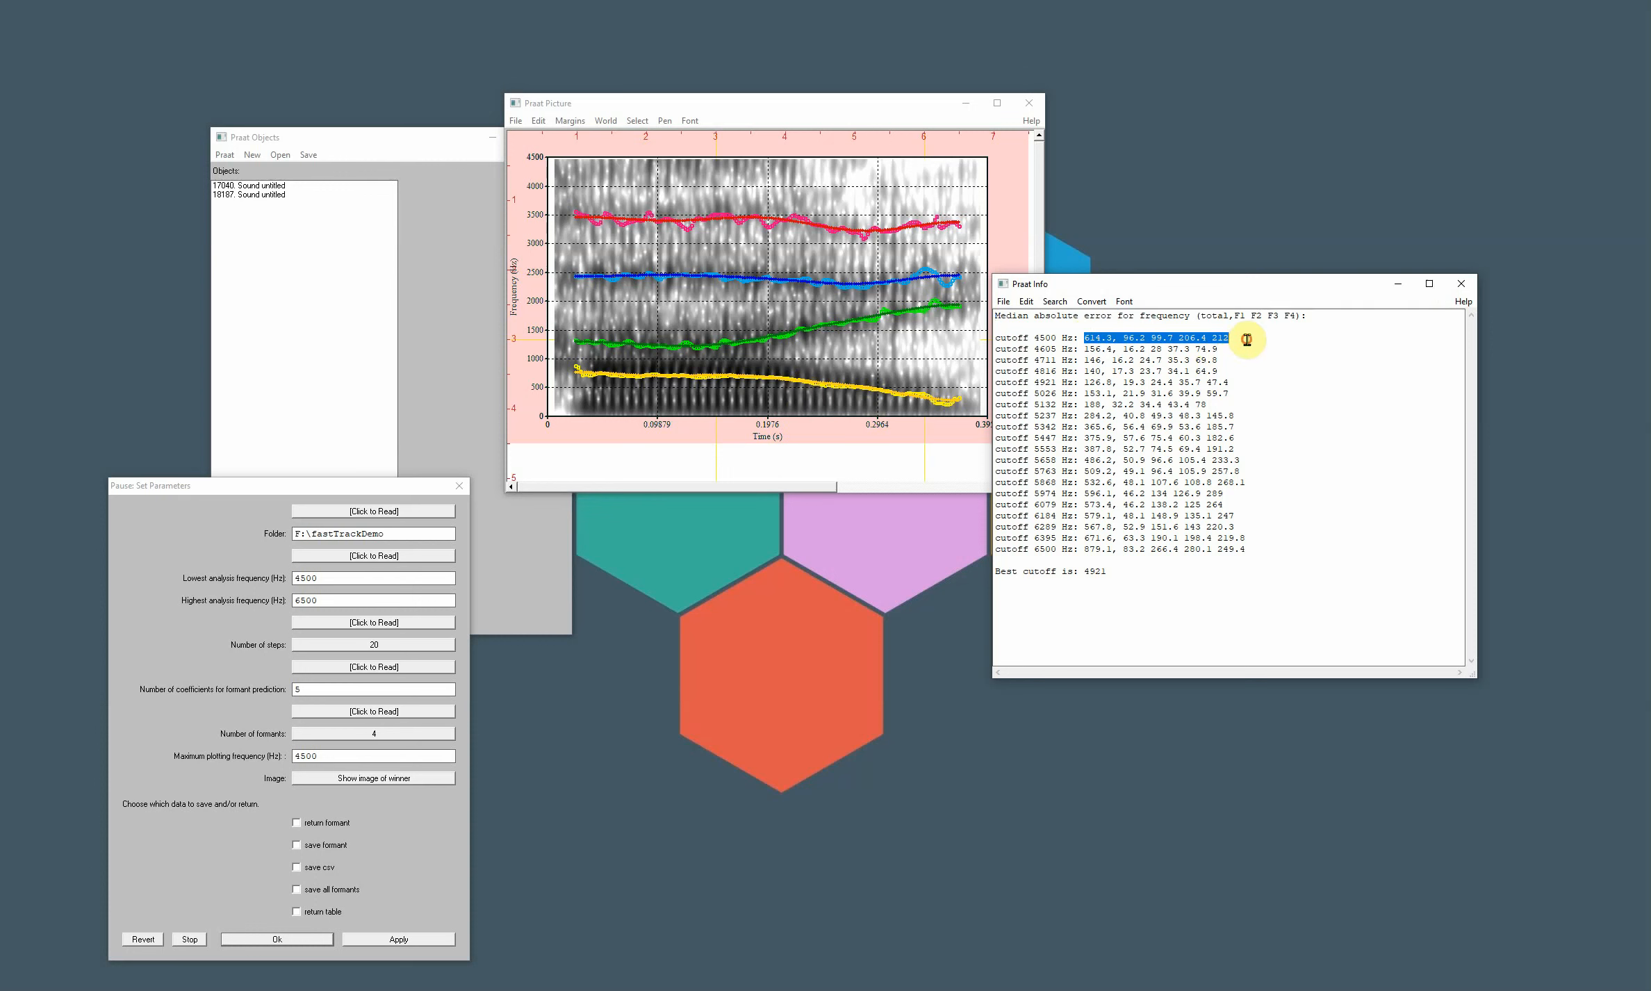
left_click_drag(1126, 573, 977, 577)
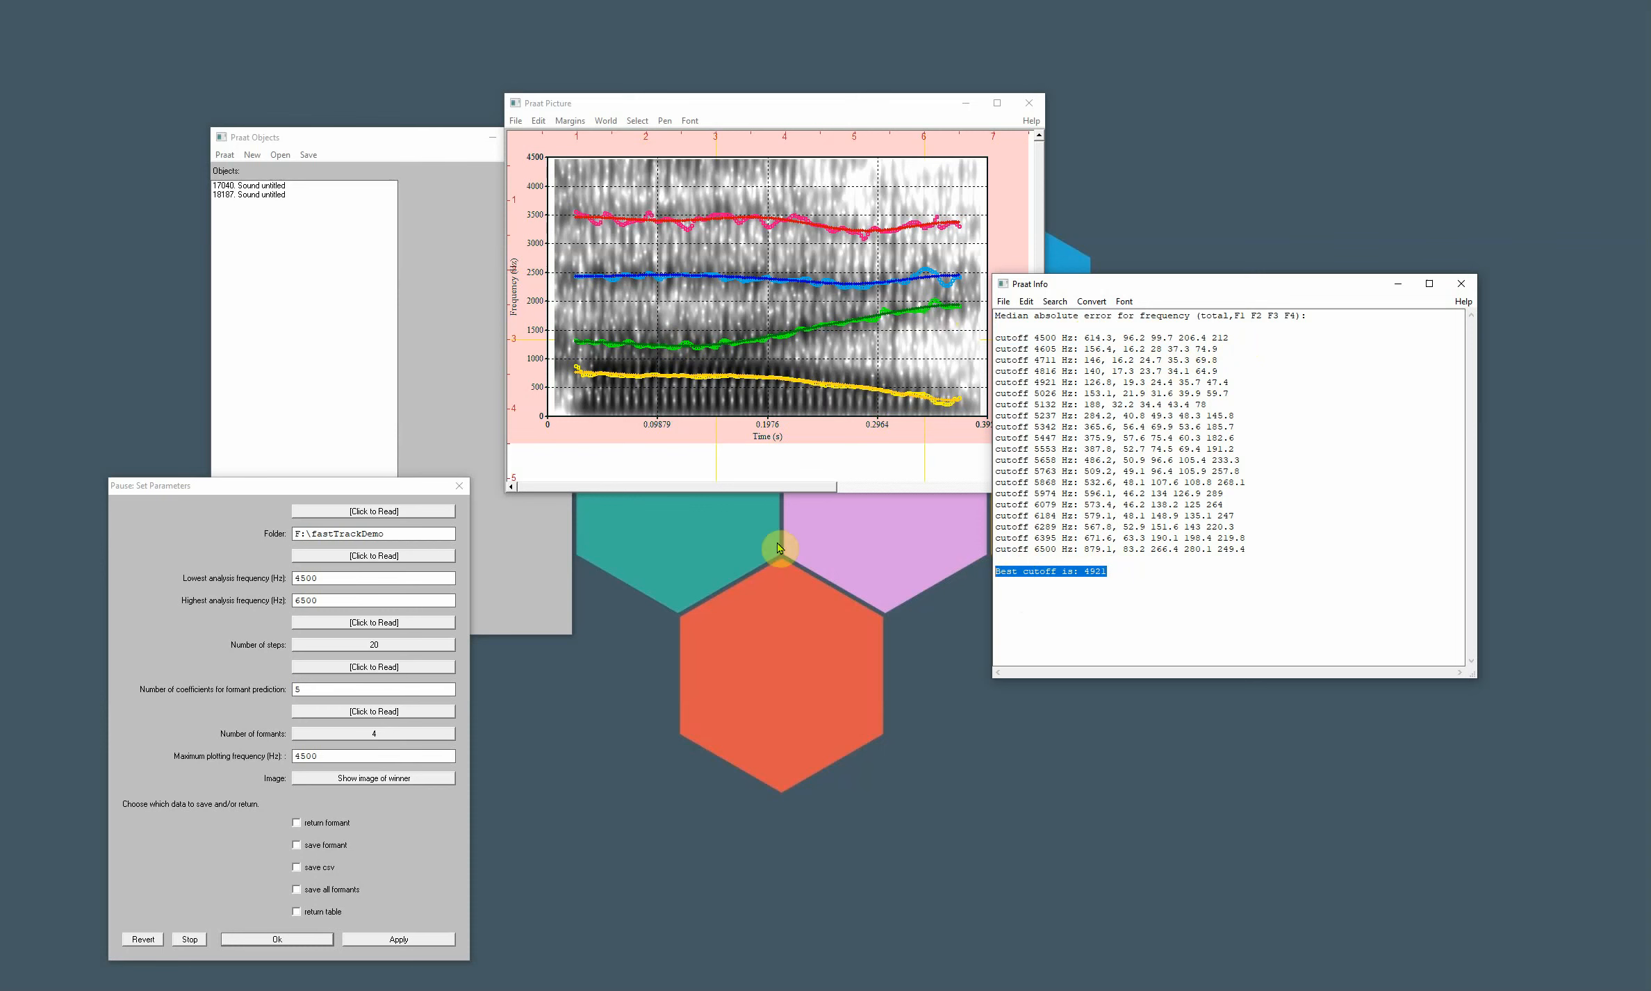
- Run the tracking again with the return formant and return table outputs enabled
left_click(224, 478)
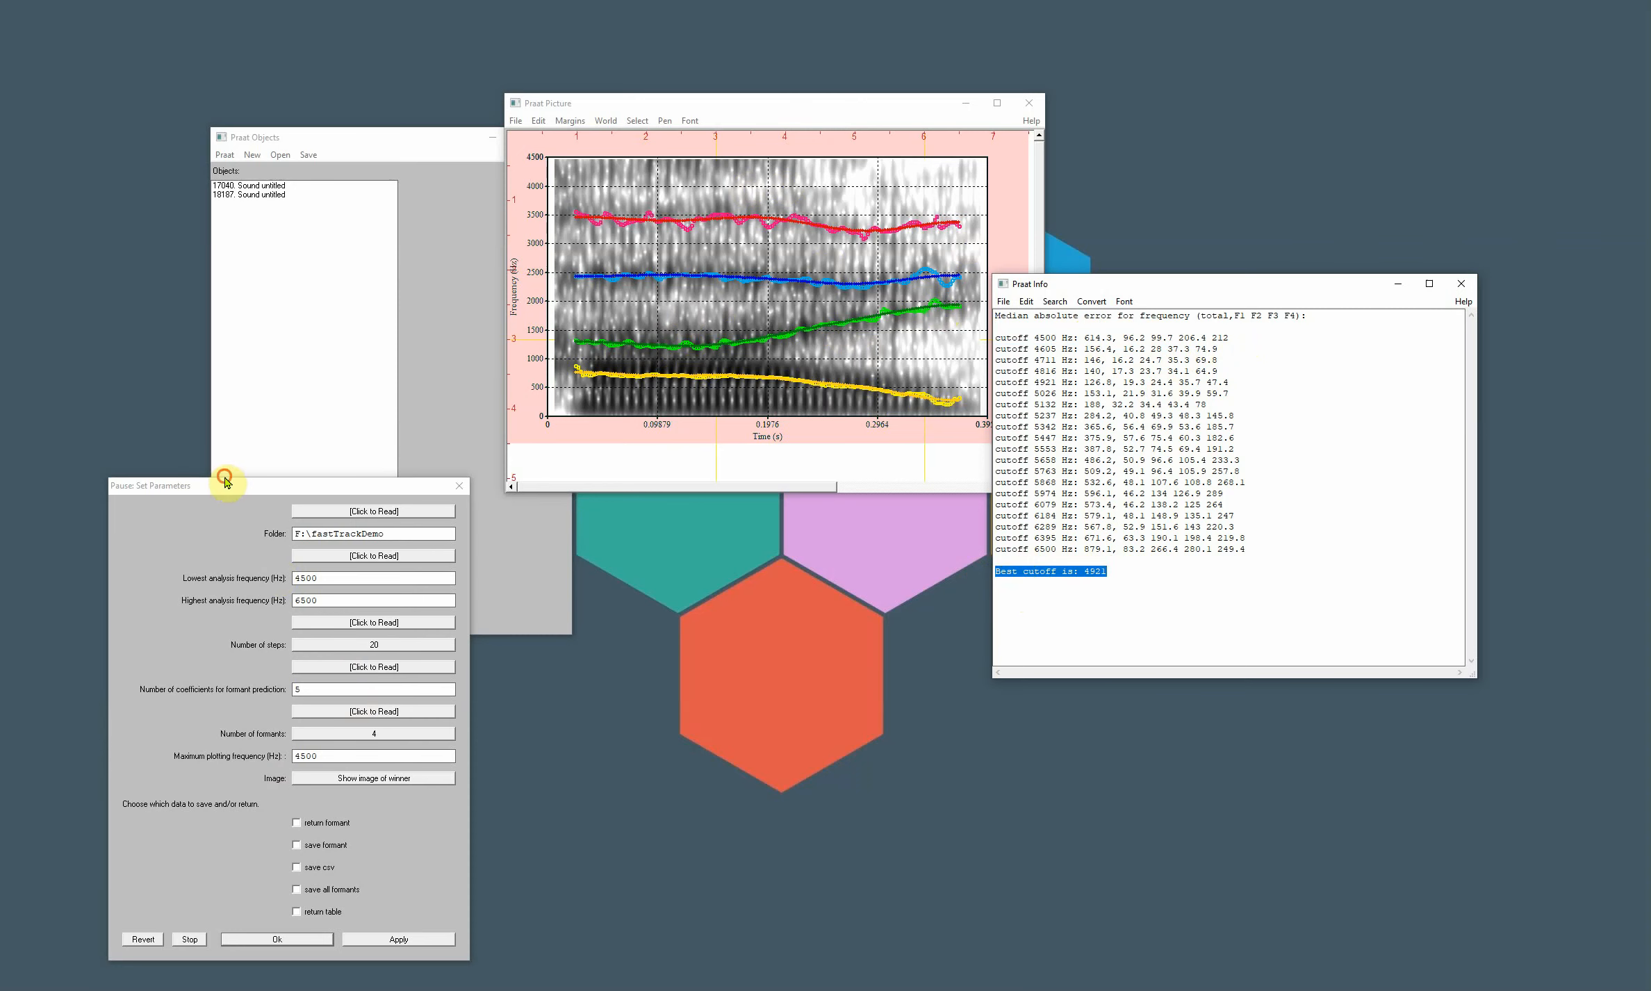
left_click_drag(331, 489, 1153, 81)
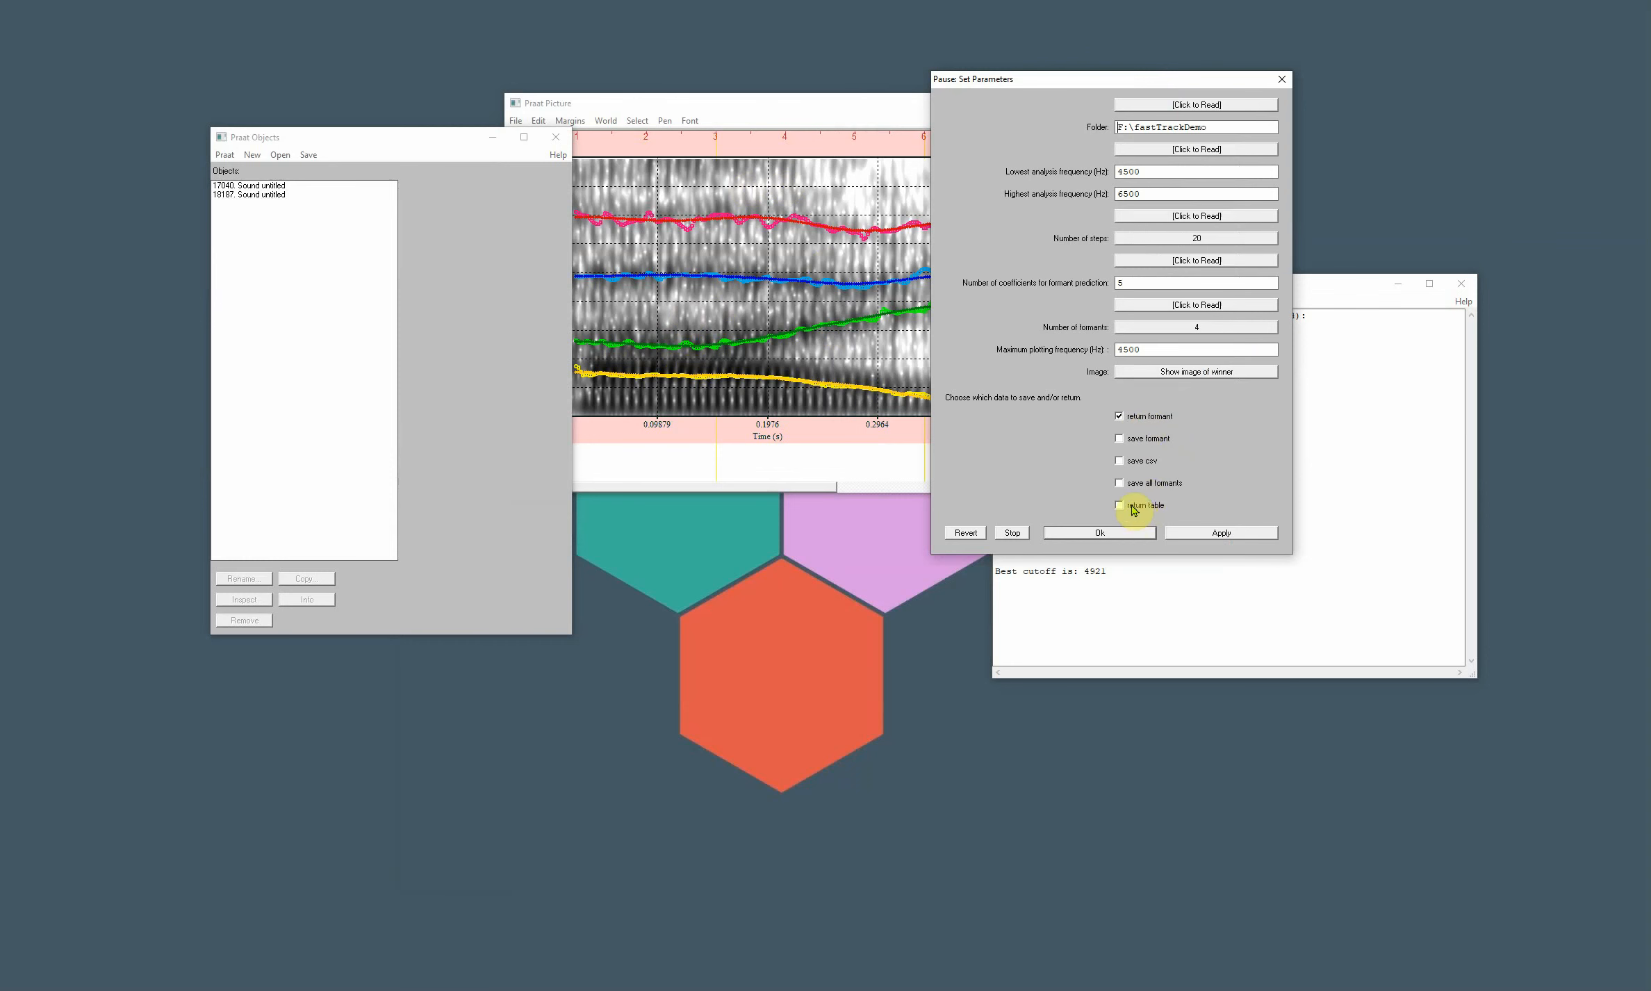
left_click(1181, 533)
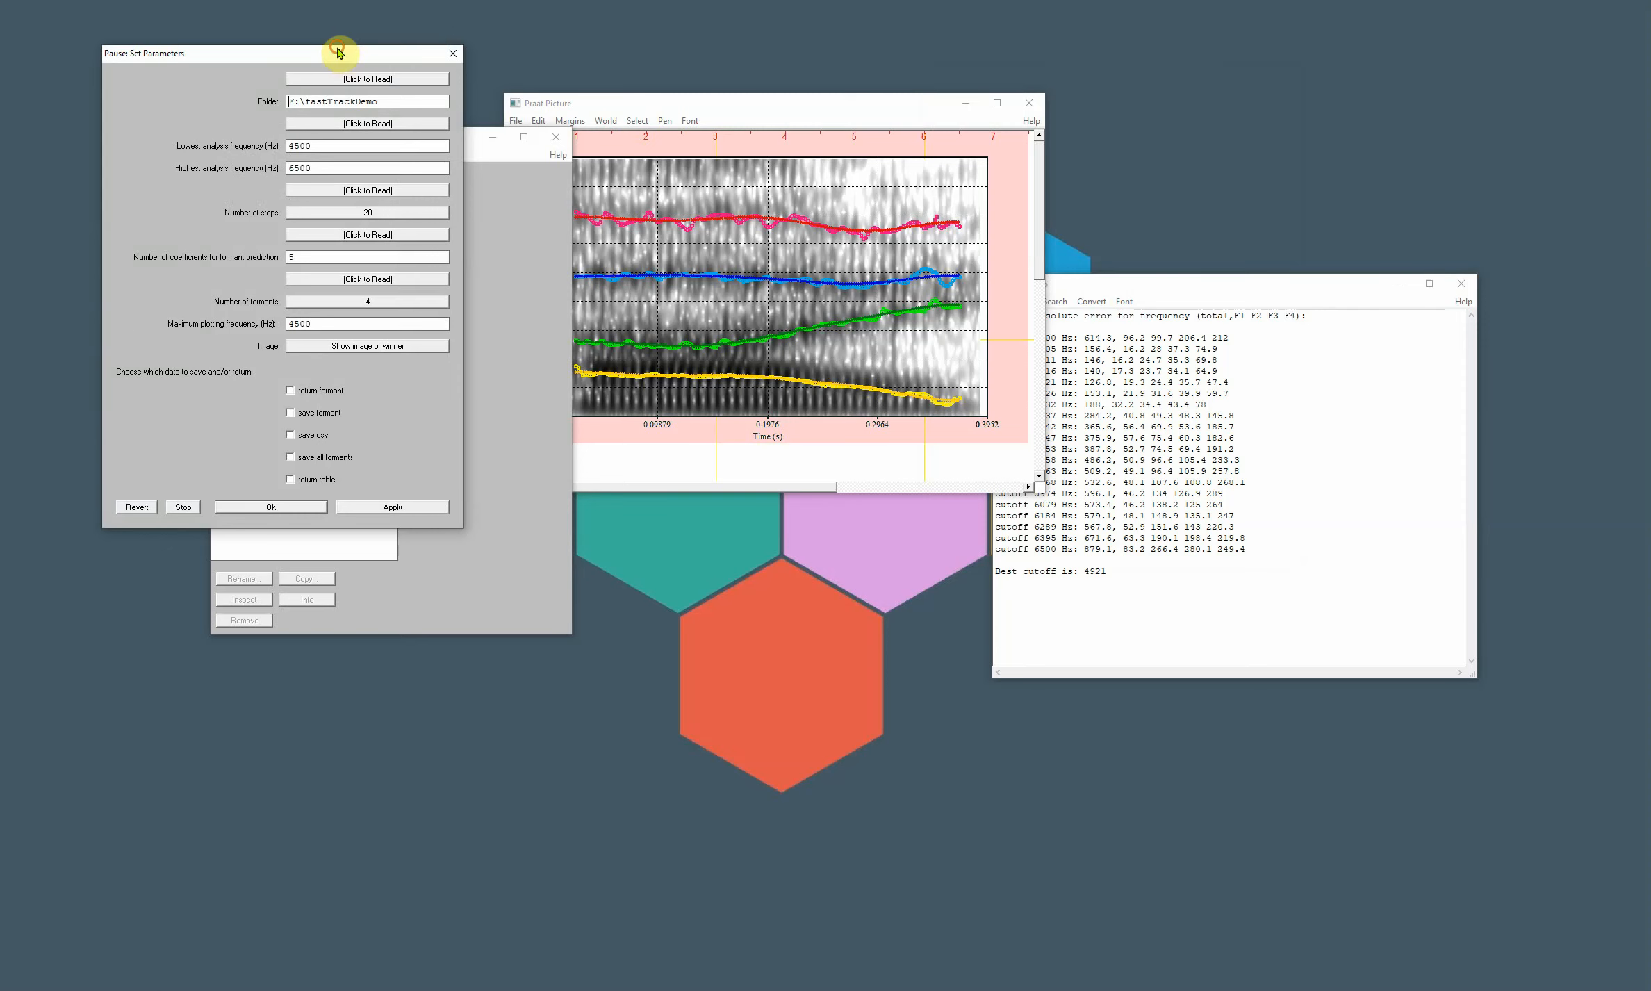
- View the returned formant table in an enlarged window to examine its columns, and close it
left_click_drag(339, 53, 400, 547)
left_click(251, 212)
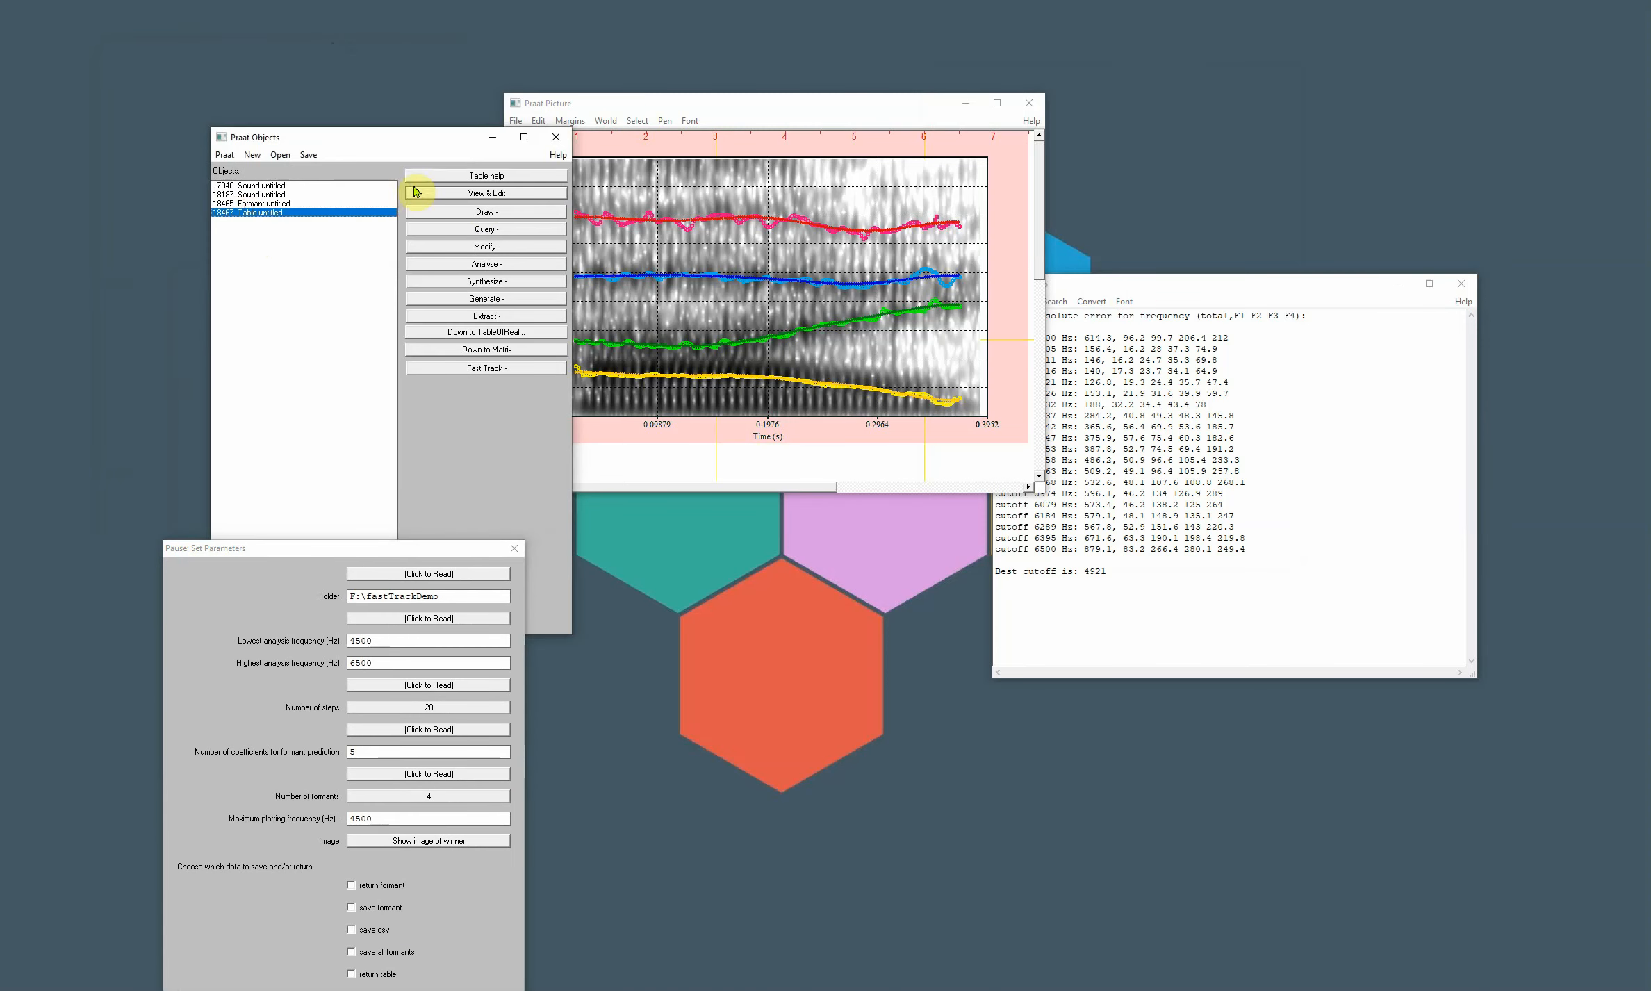
left_click(438, 193)
left_click_drag(738, 374, 1243, 135)
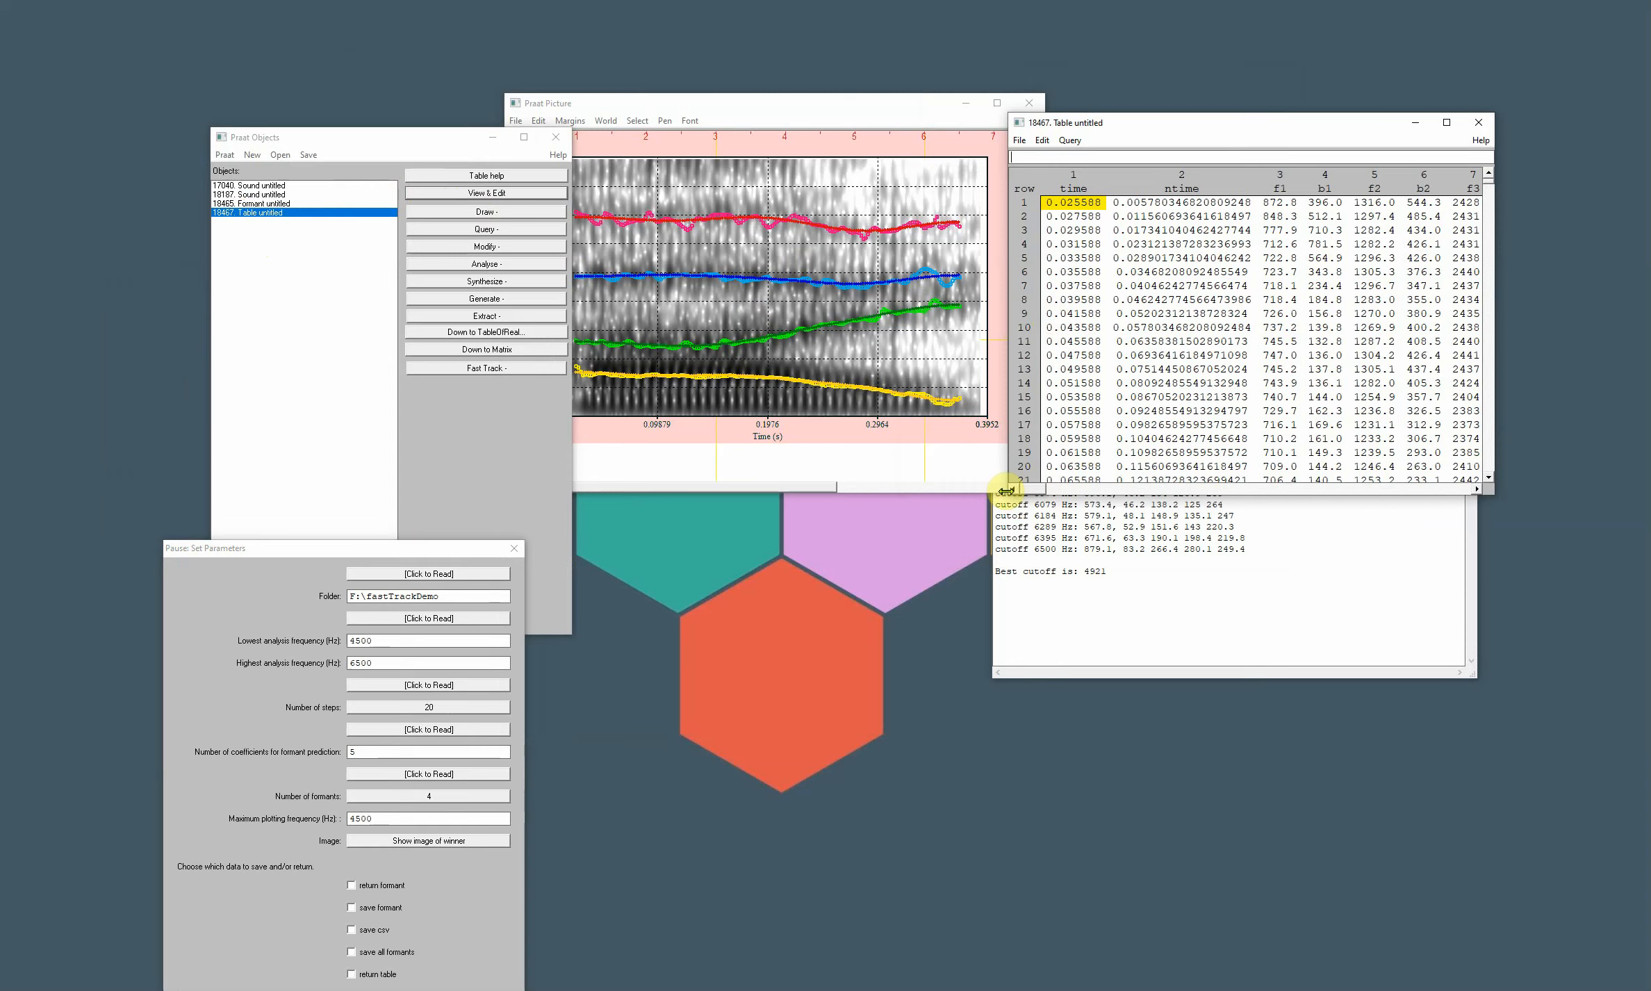
left_click_drag(1009, 494, 229, 909)
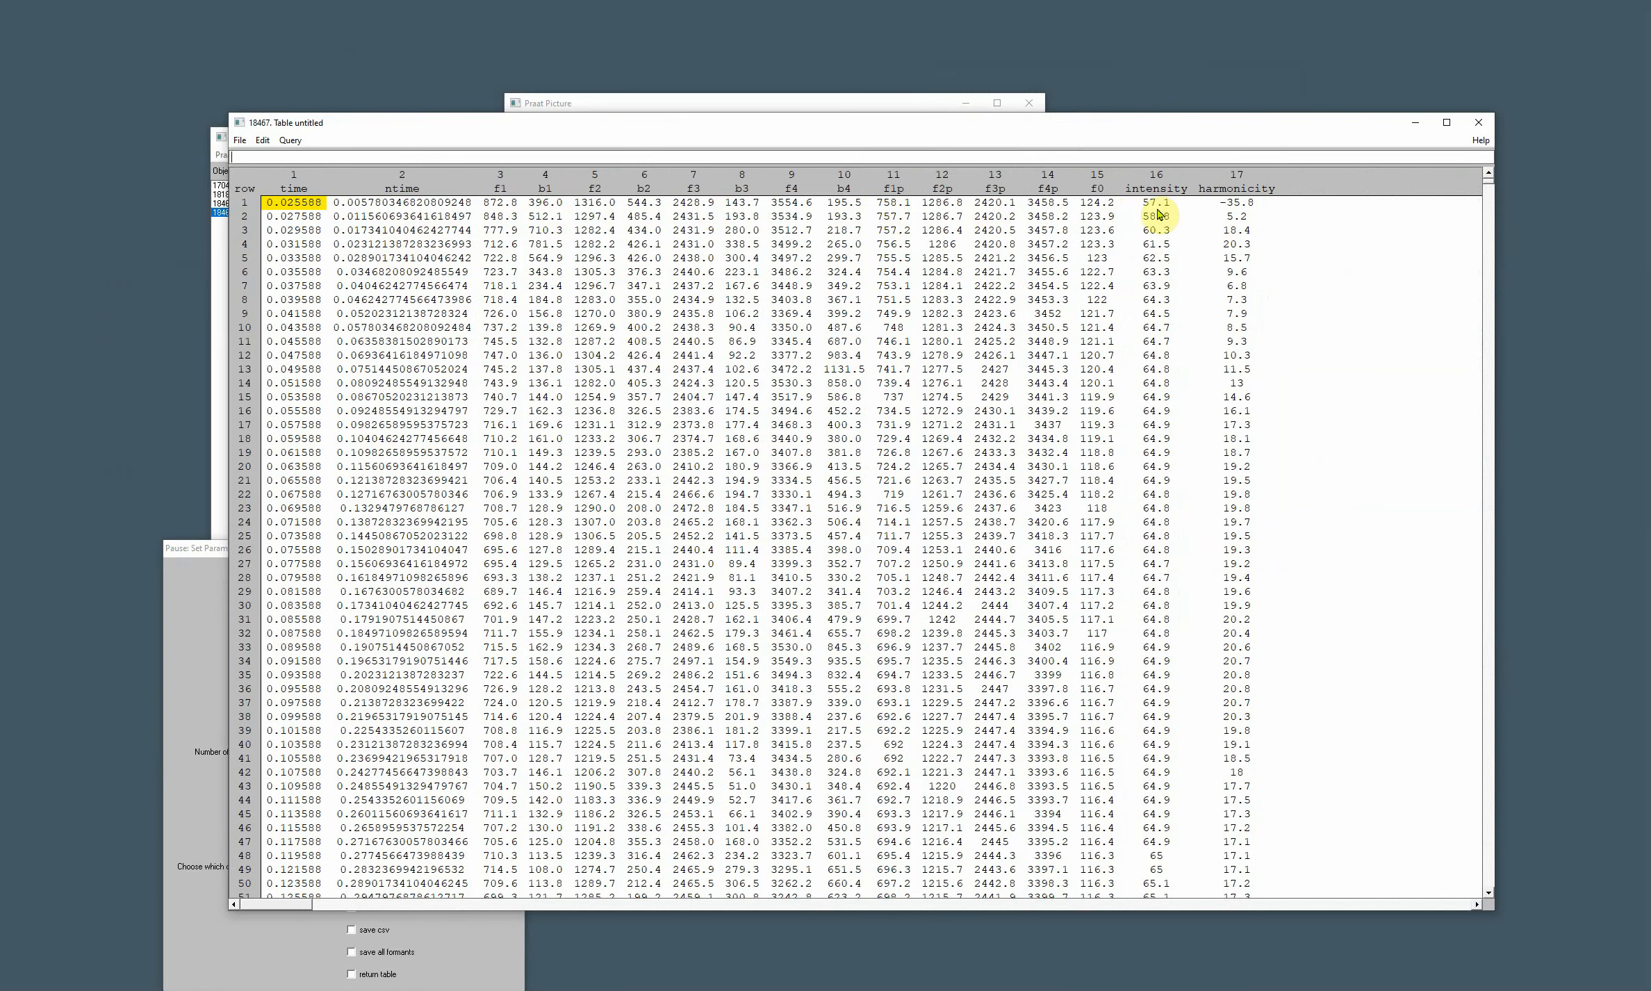
left_click(1478, 122)
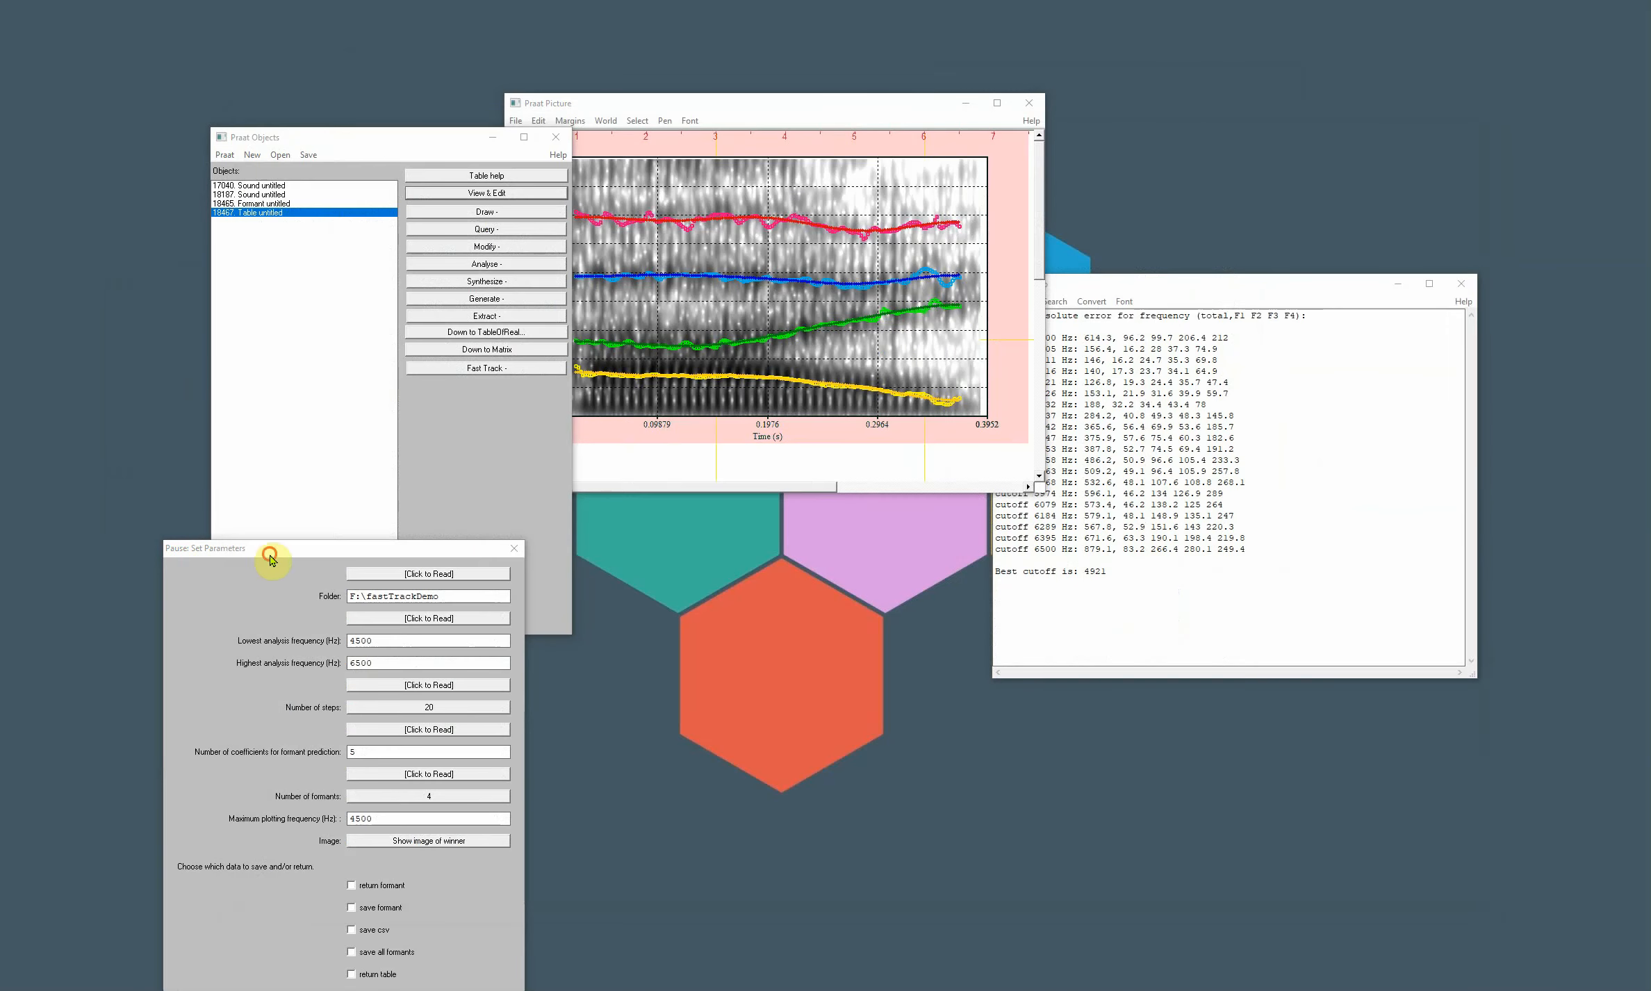
- Run the tracking again with the save csv output enabled, keeping F:\fastTrackDemo as the folder
left_click_drag(271, 559, 602, 280)
left_click_drag(810, 314, 552, 306)
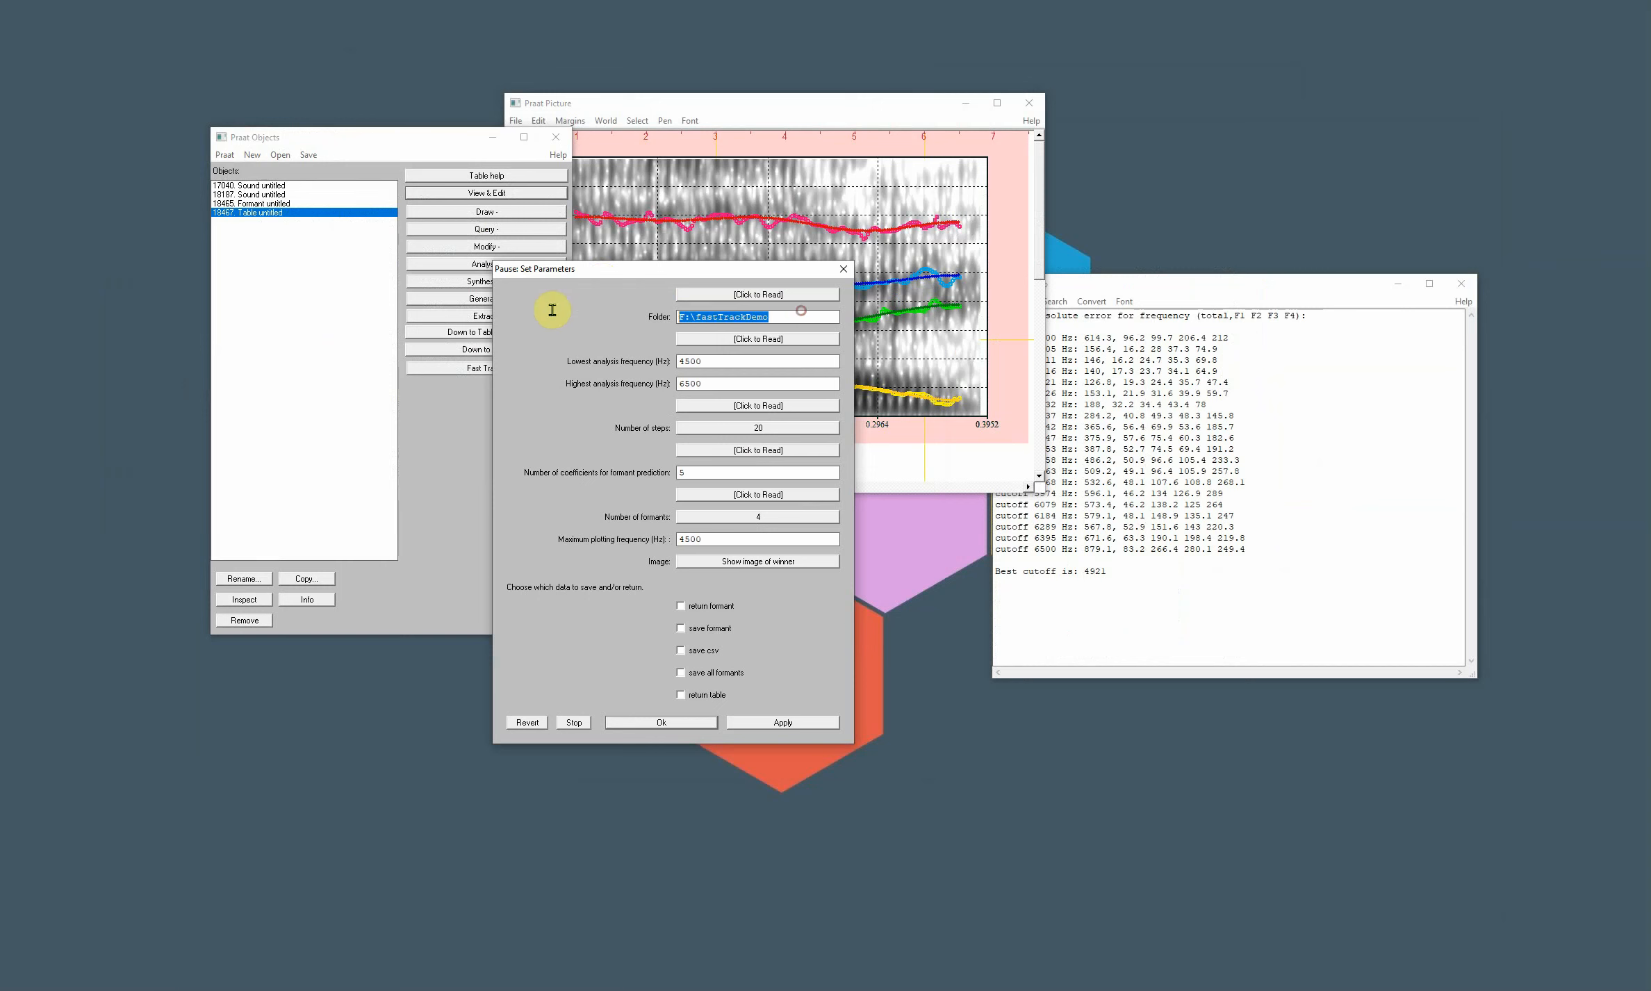
left_click(734, 317)
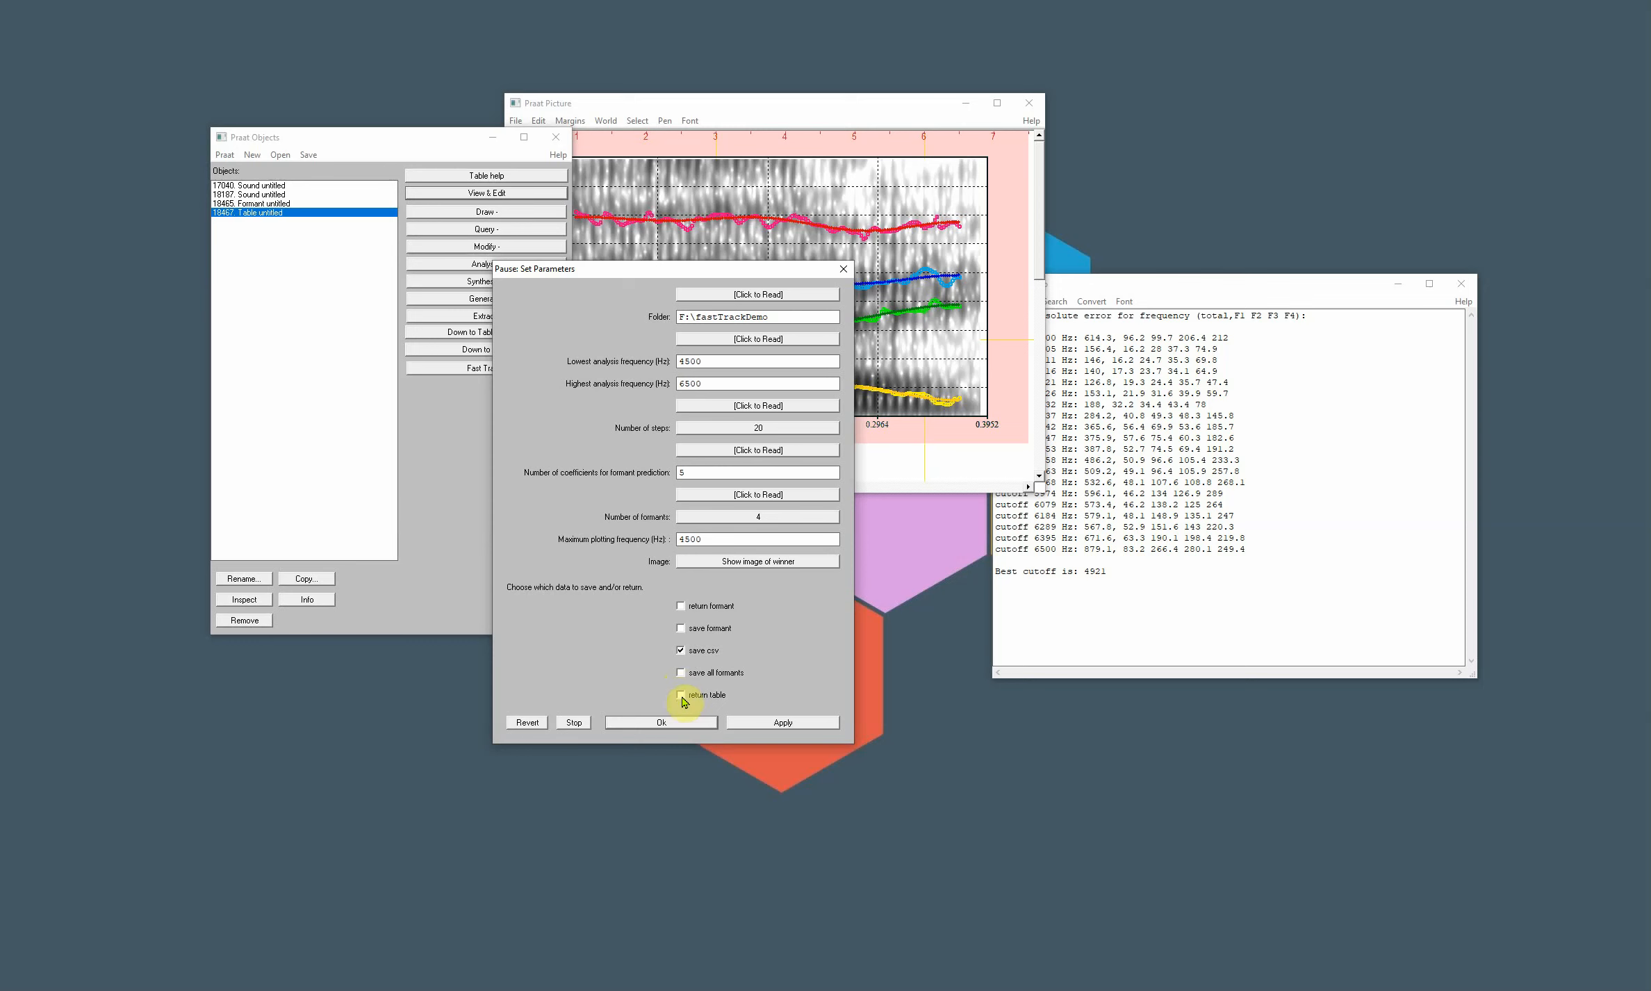
left_click(681, 650)
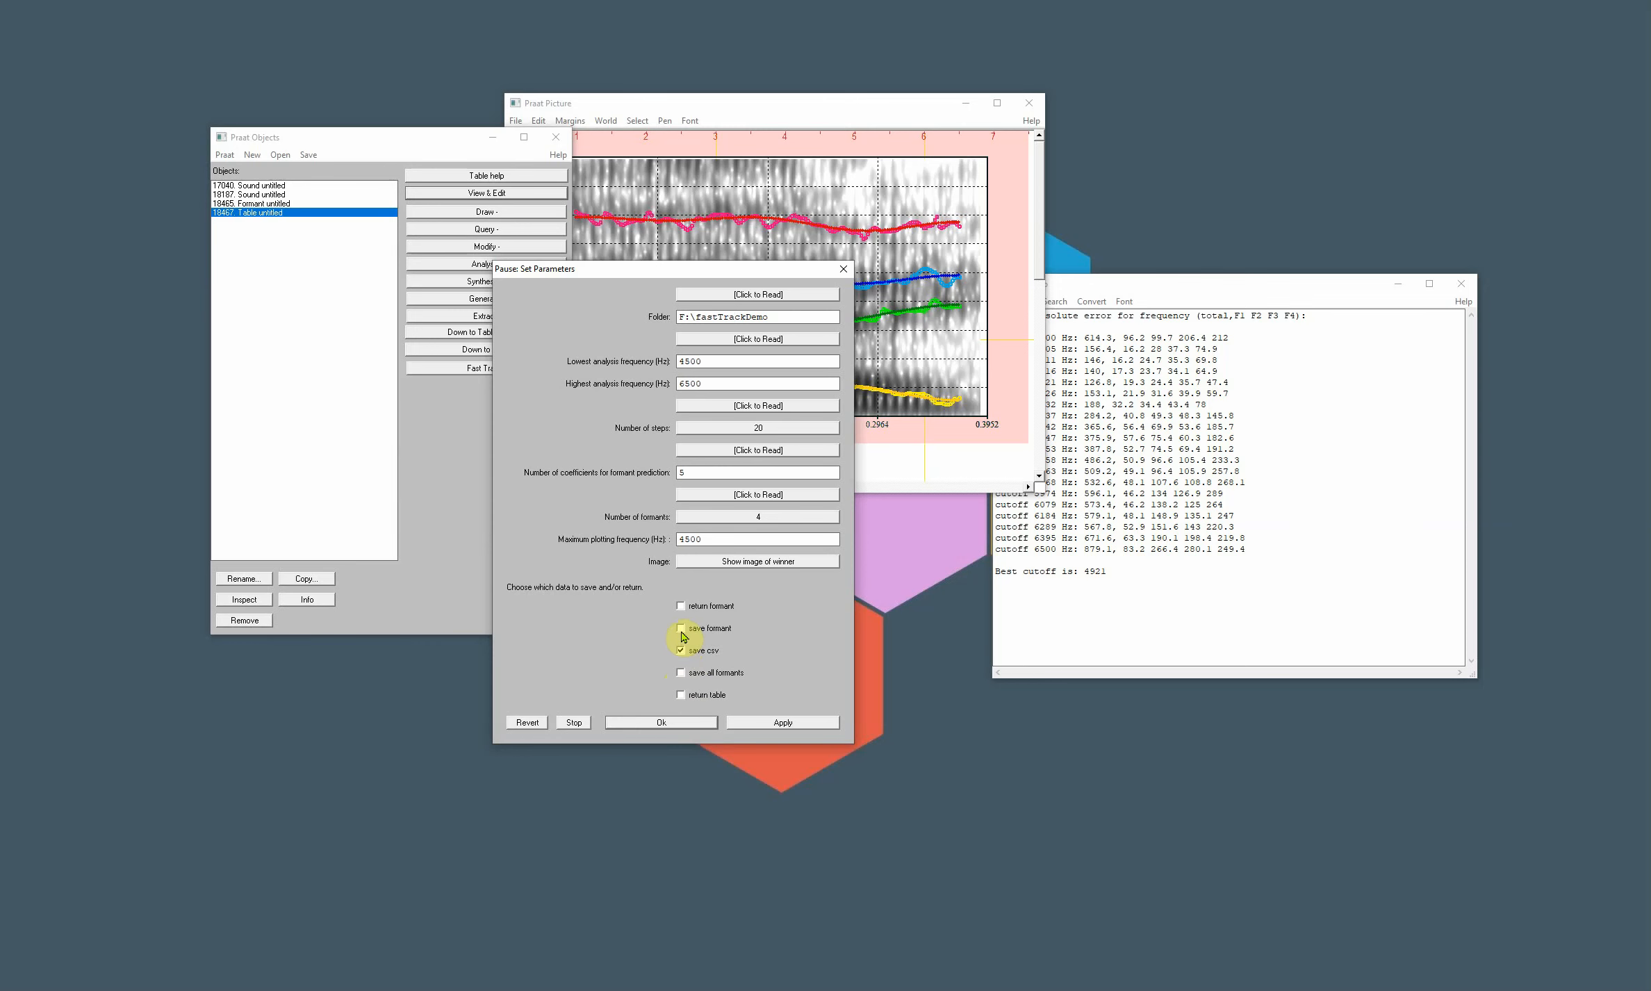
left_click(747, 725)
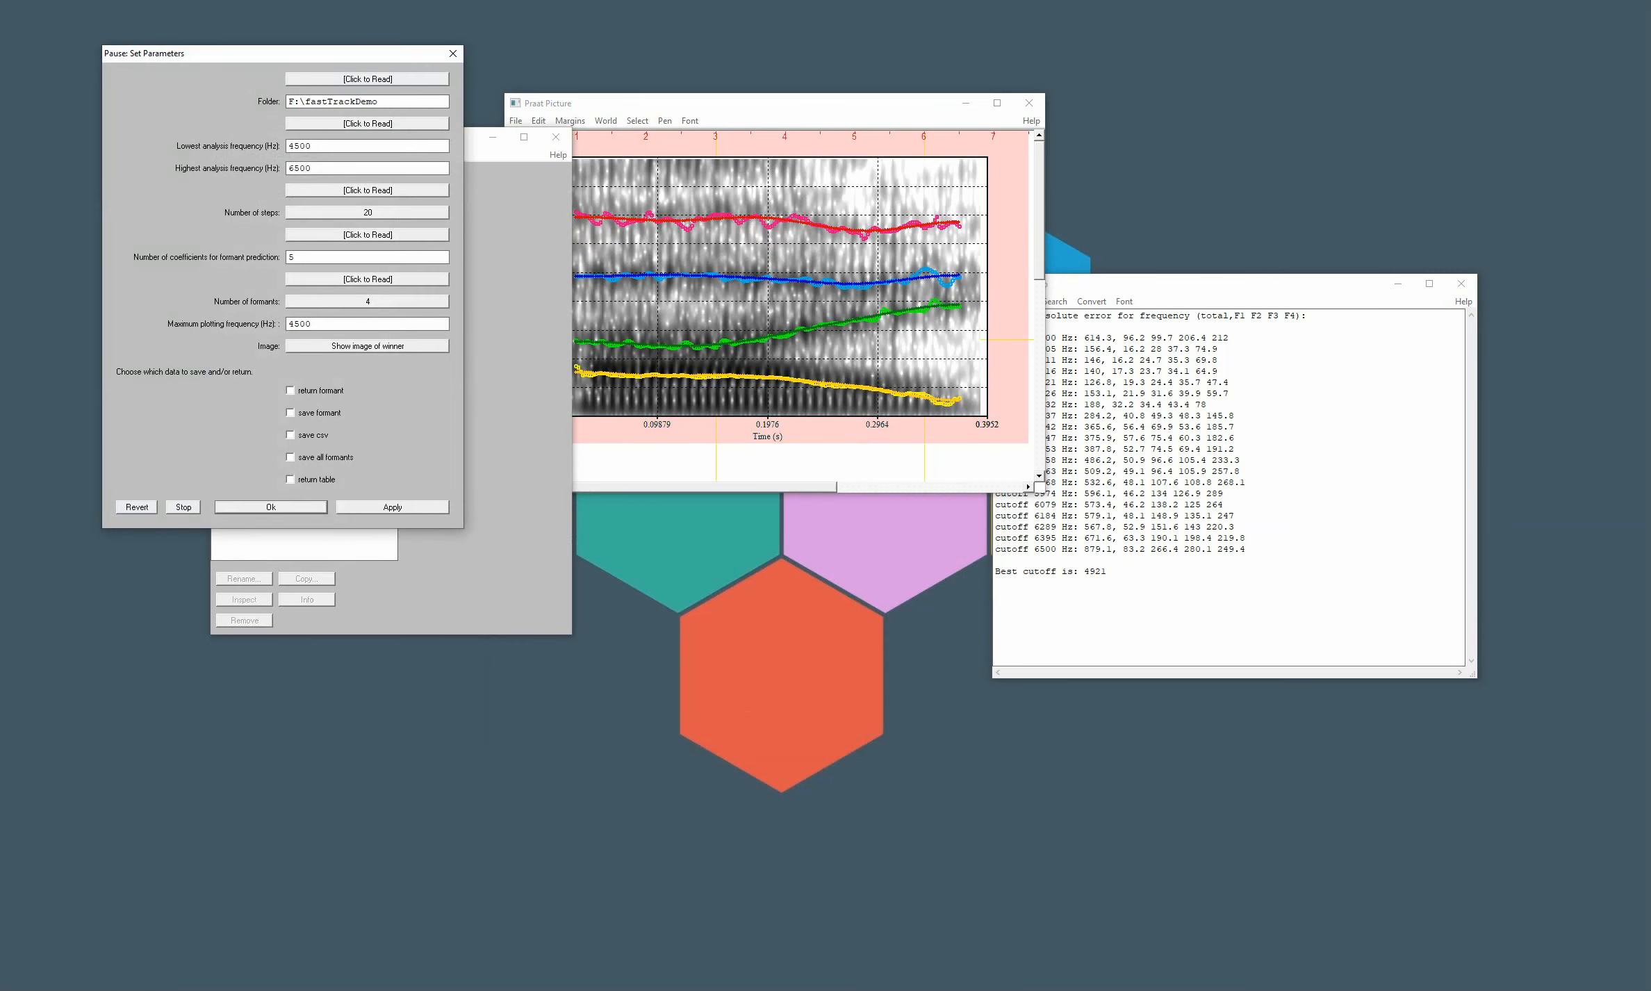
- Switch to the fastTrackDemo folder in File Explorer, view the file_winner.png formant plot, and close the image
left_click_drag(733, 430, 1028, 280)
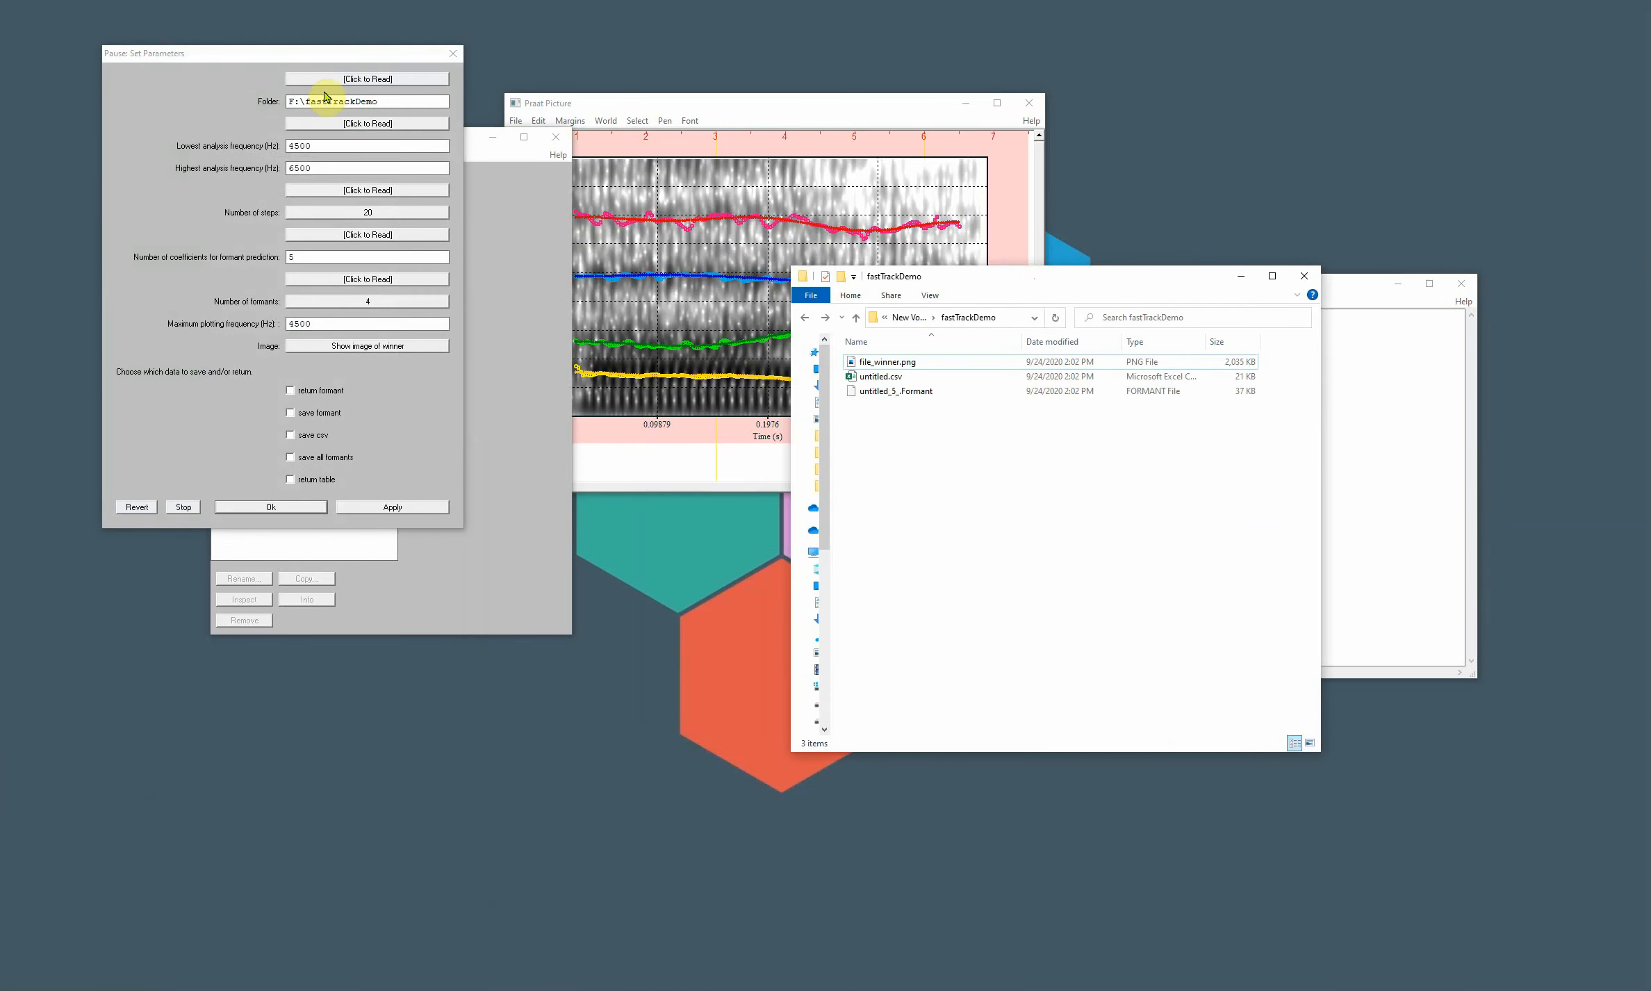
left_click(864, 367)
double_click(864, 367)
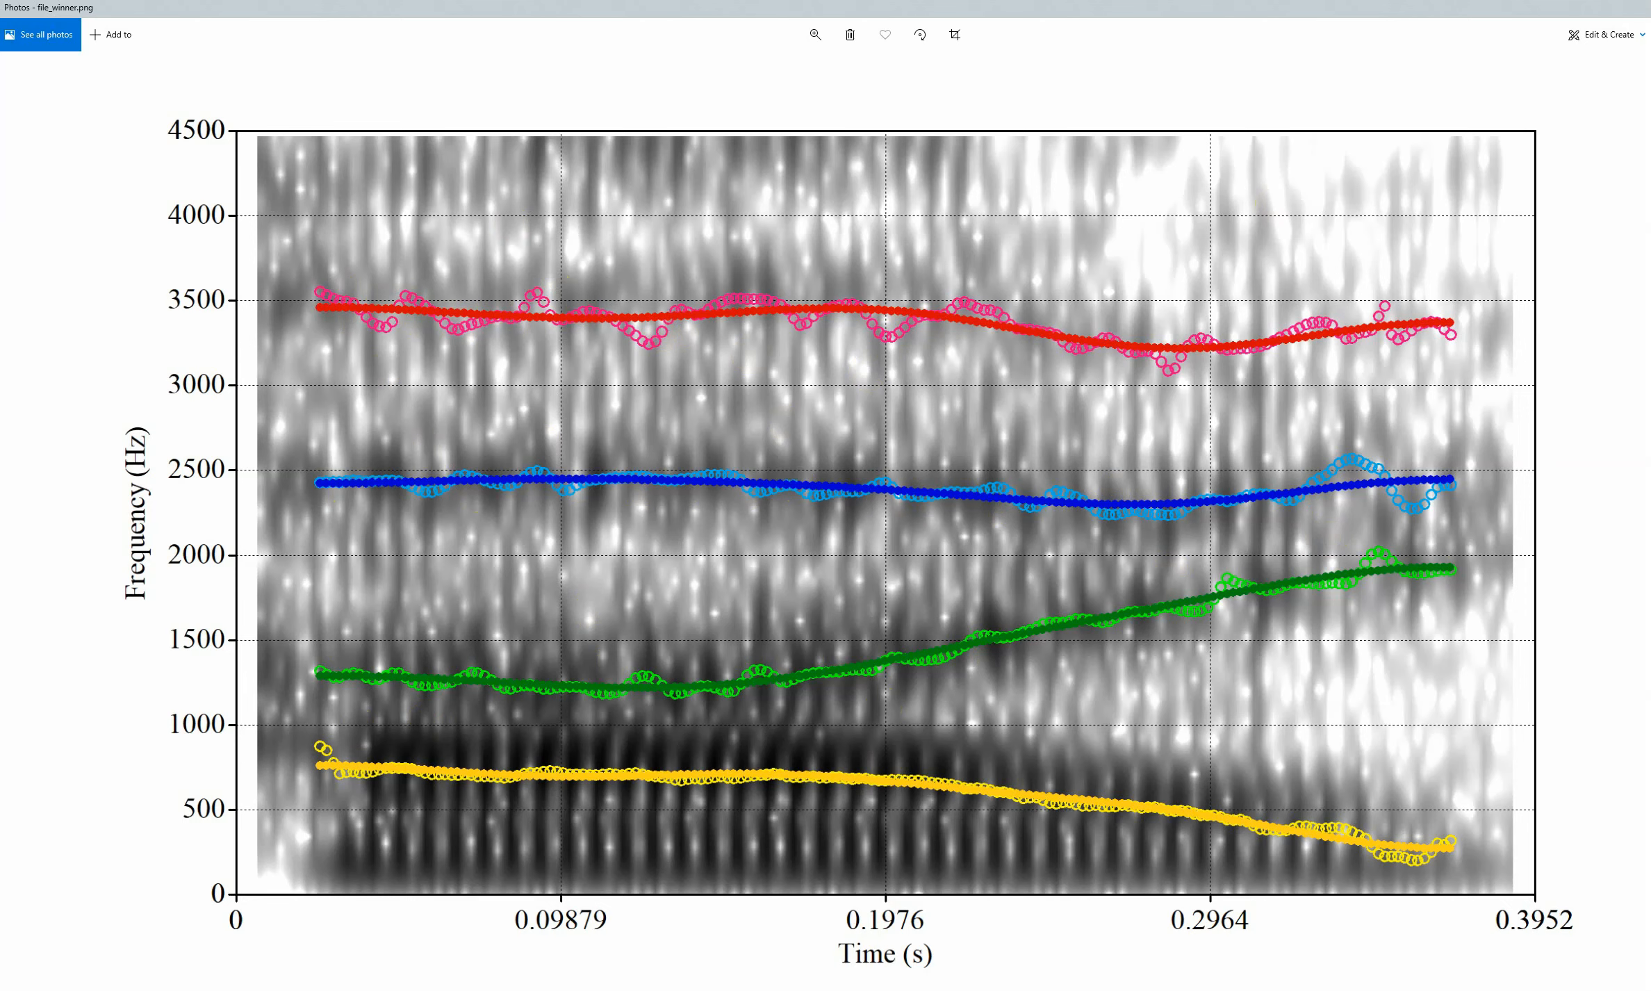
left_click(1646, 7)
- Open untitled.csv from the folder in Excel, examine its formant measurements, and close the workbook
double_click(865, 382)
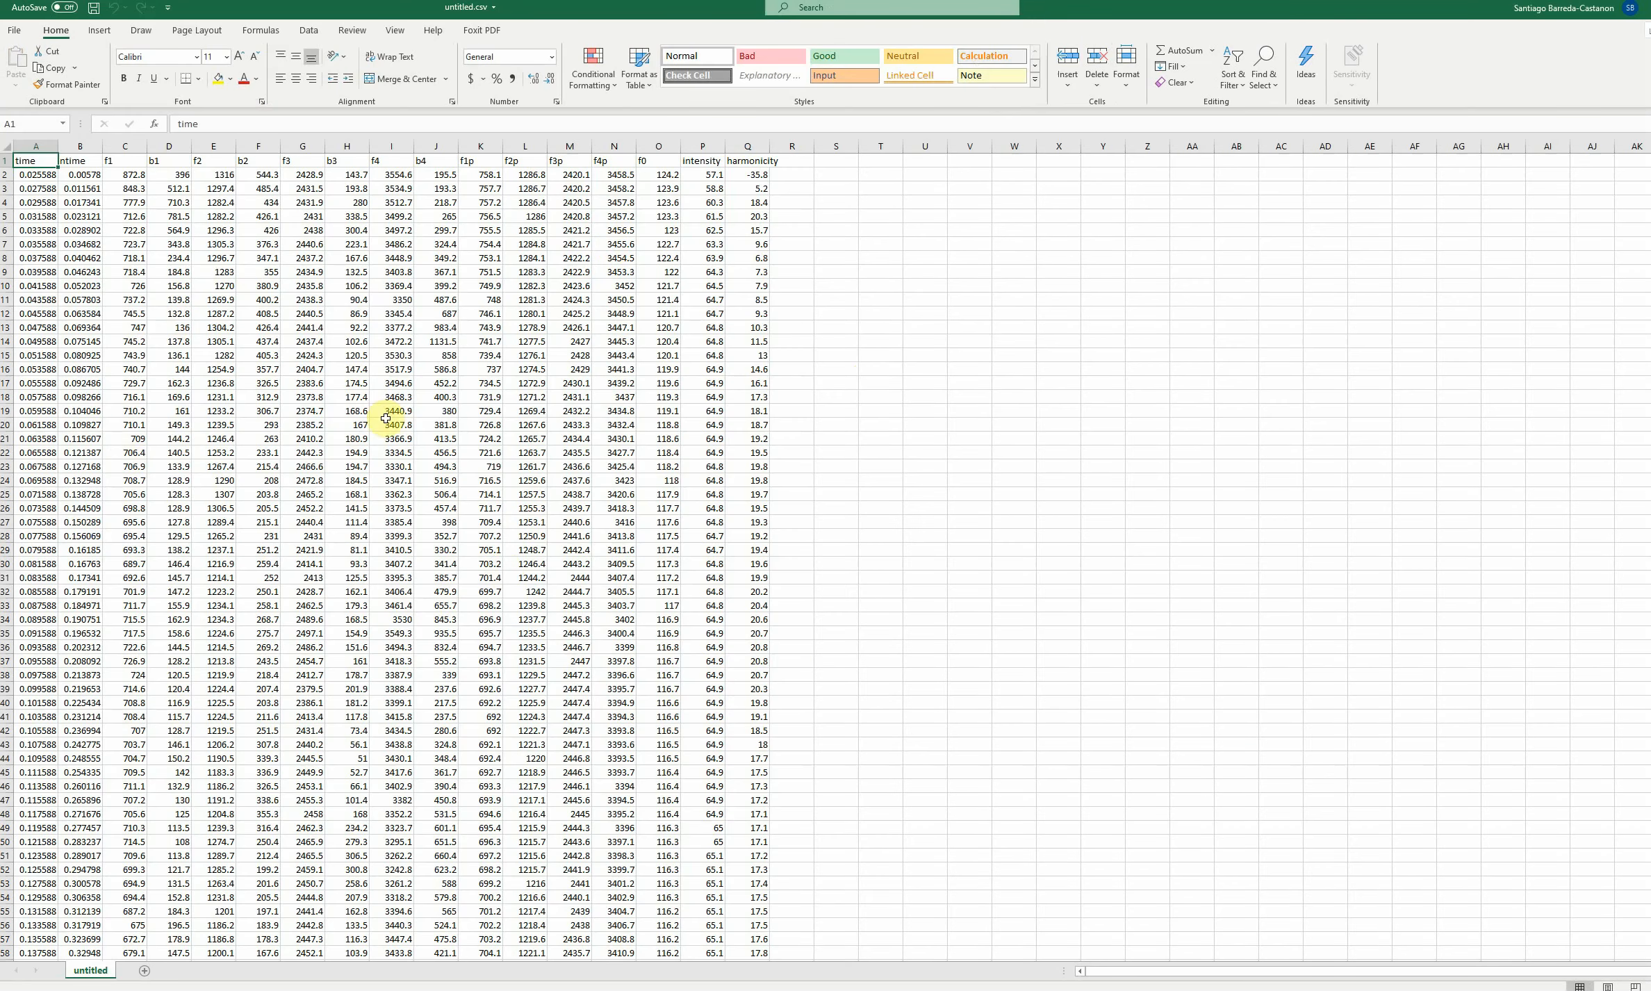
left_click_drag(526, 9, 581, 86)
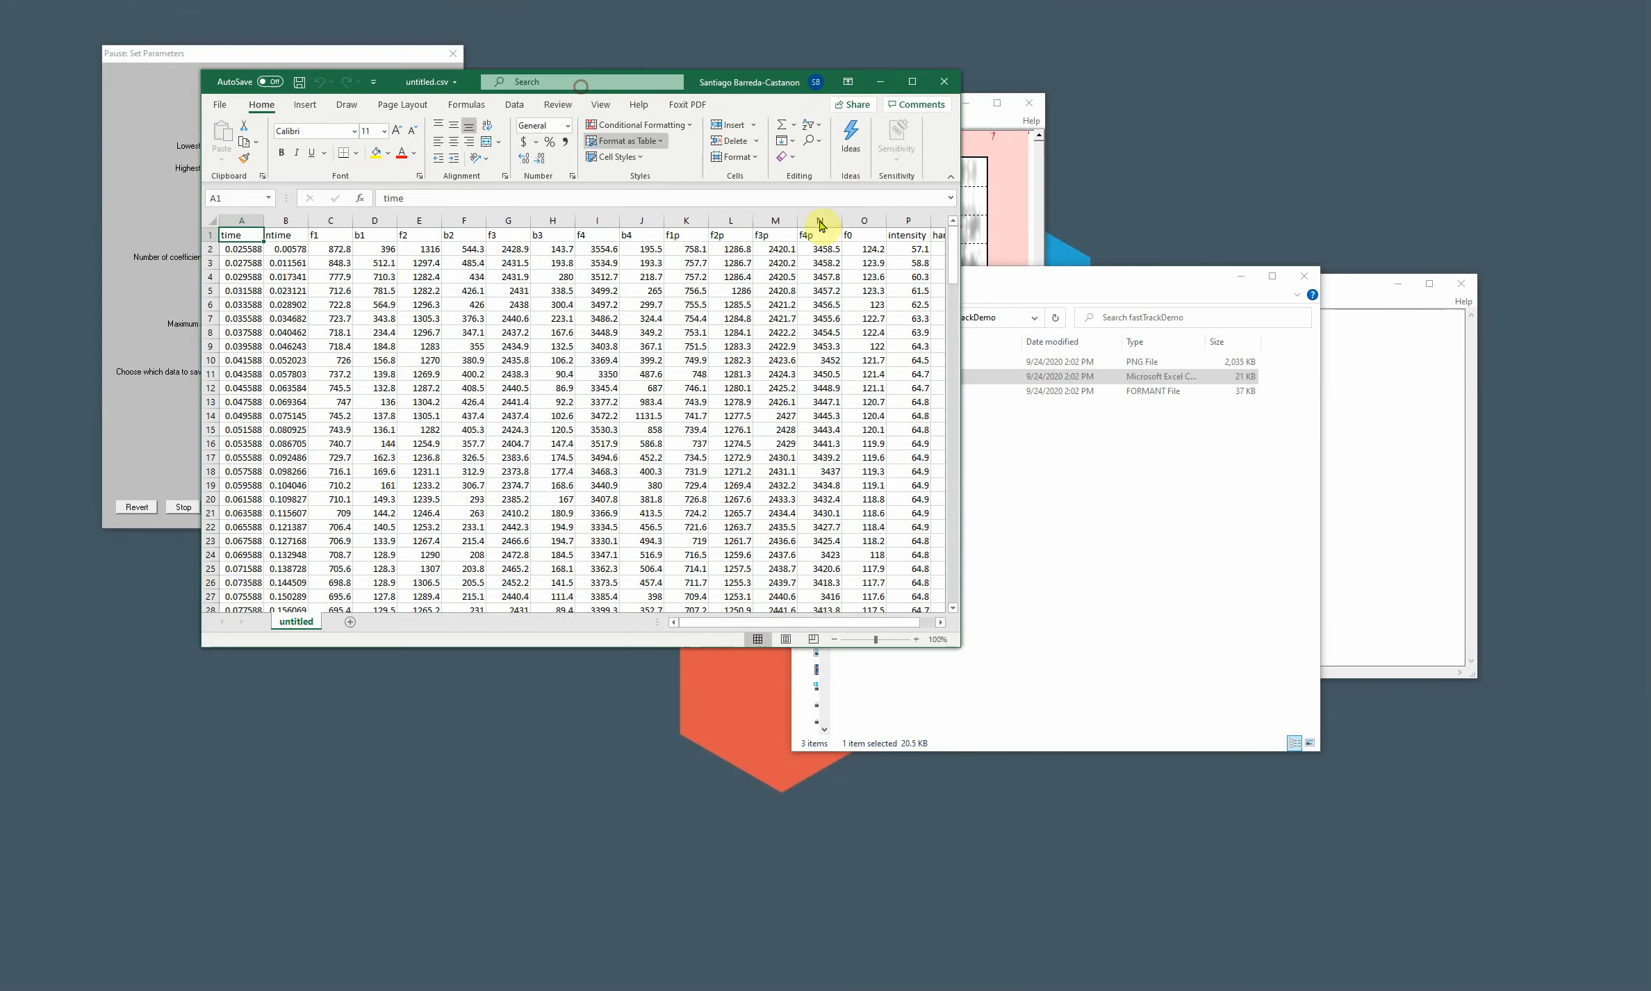
left_click(943, 81)
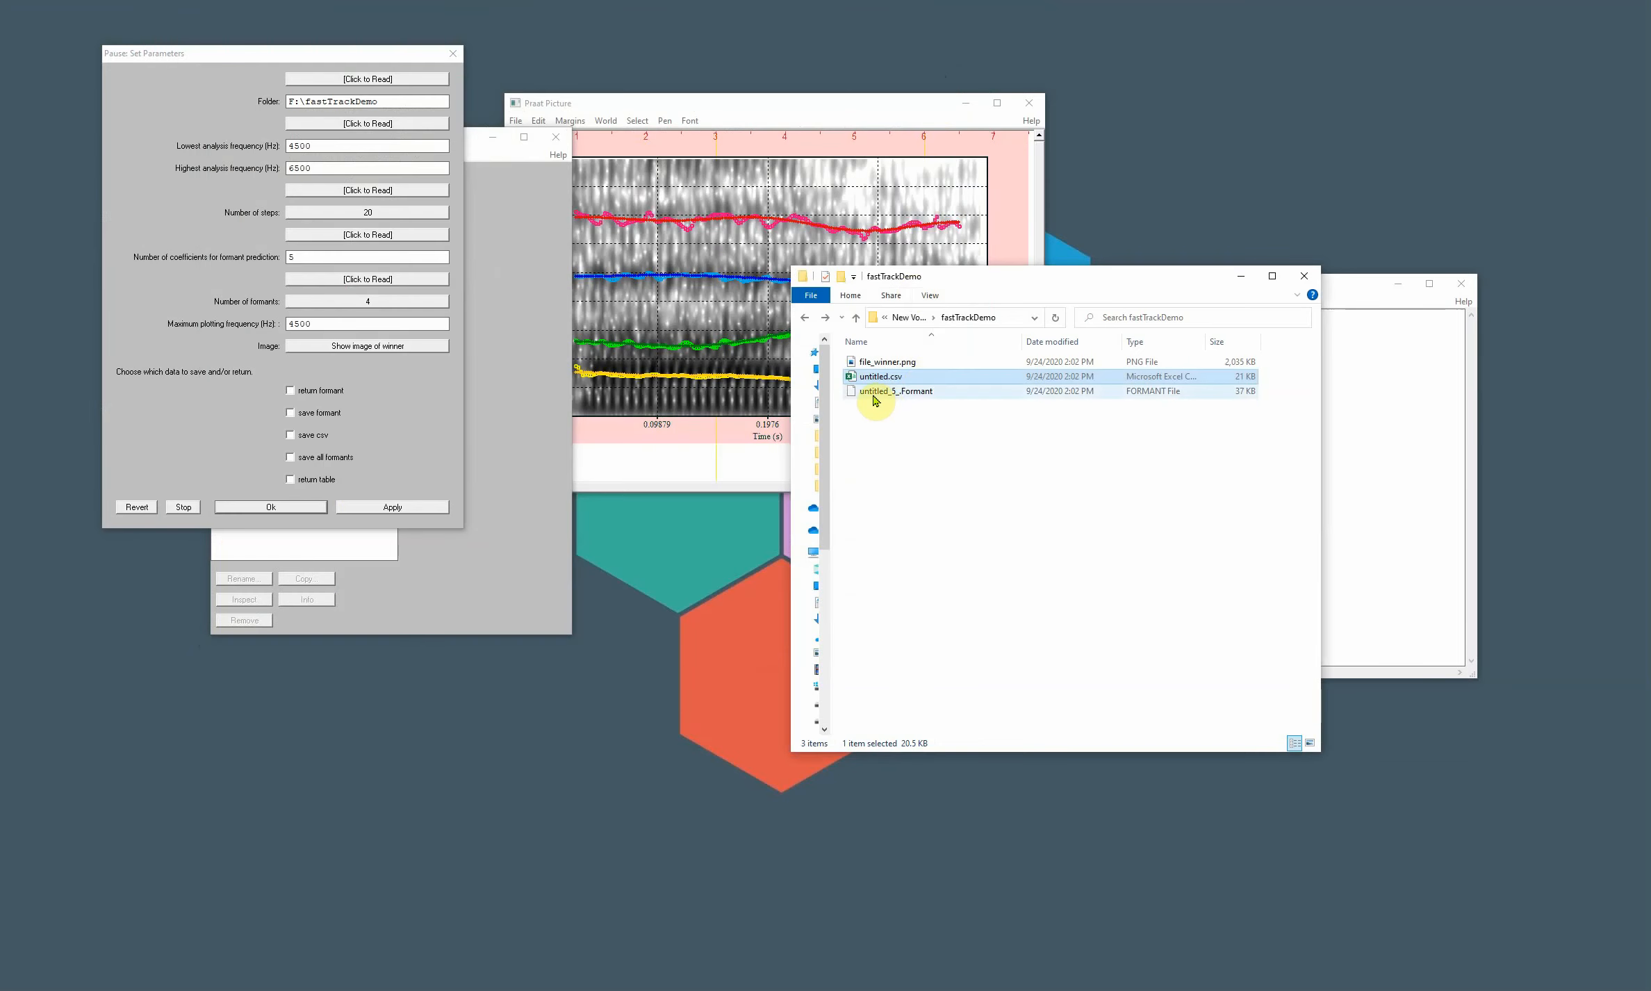
- Check the saved formant and csv files in the folder, and bring the Praat Picture window with the formant plot to the front
left_click(874, 393)
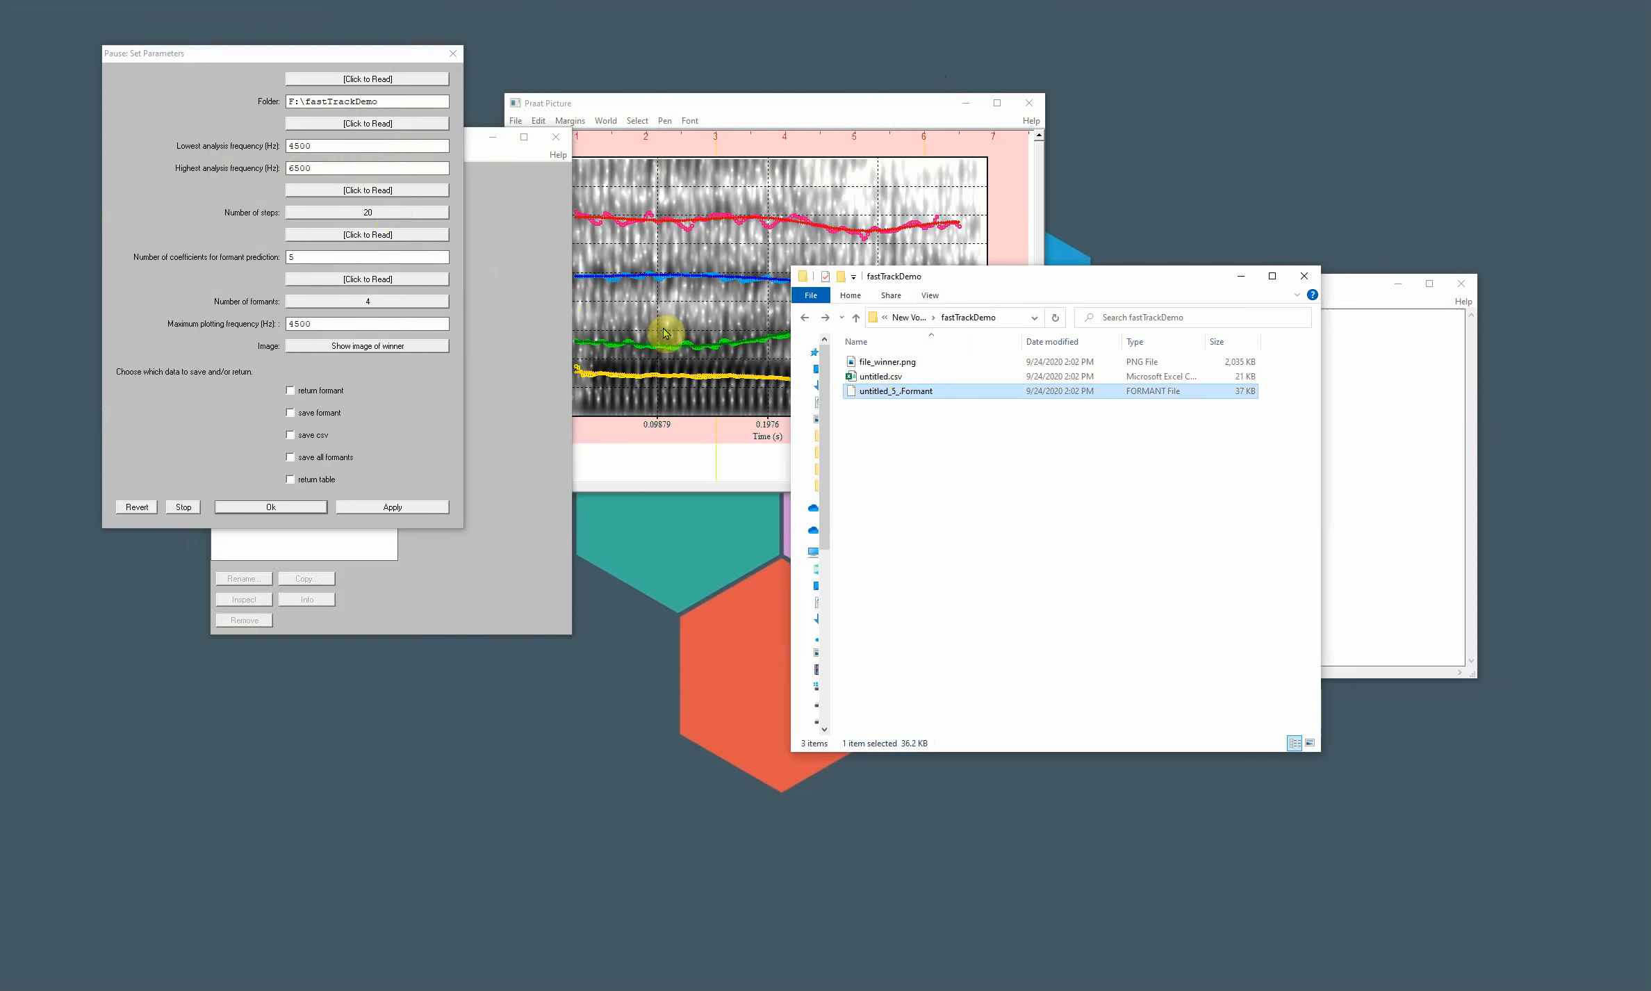
left_click(872, 376)
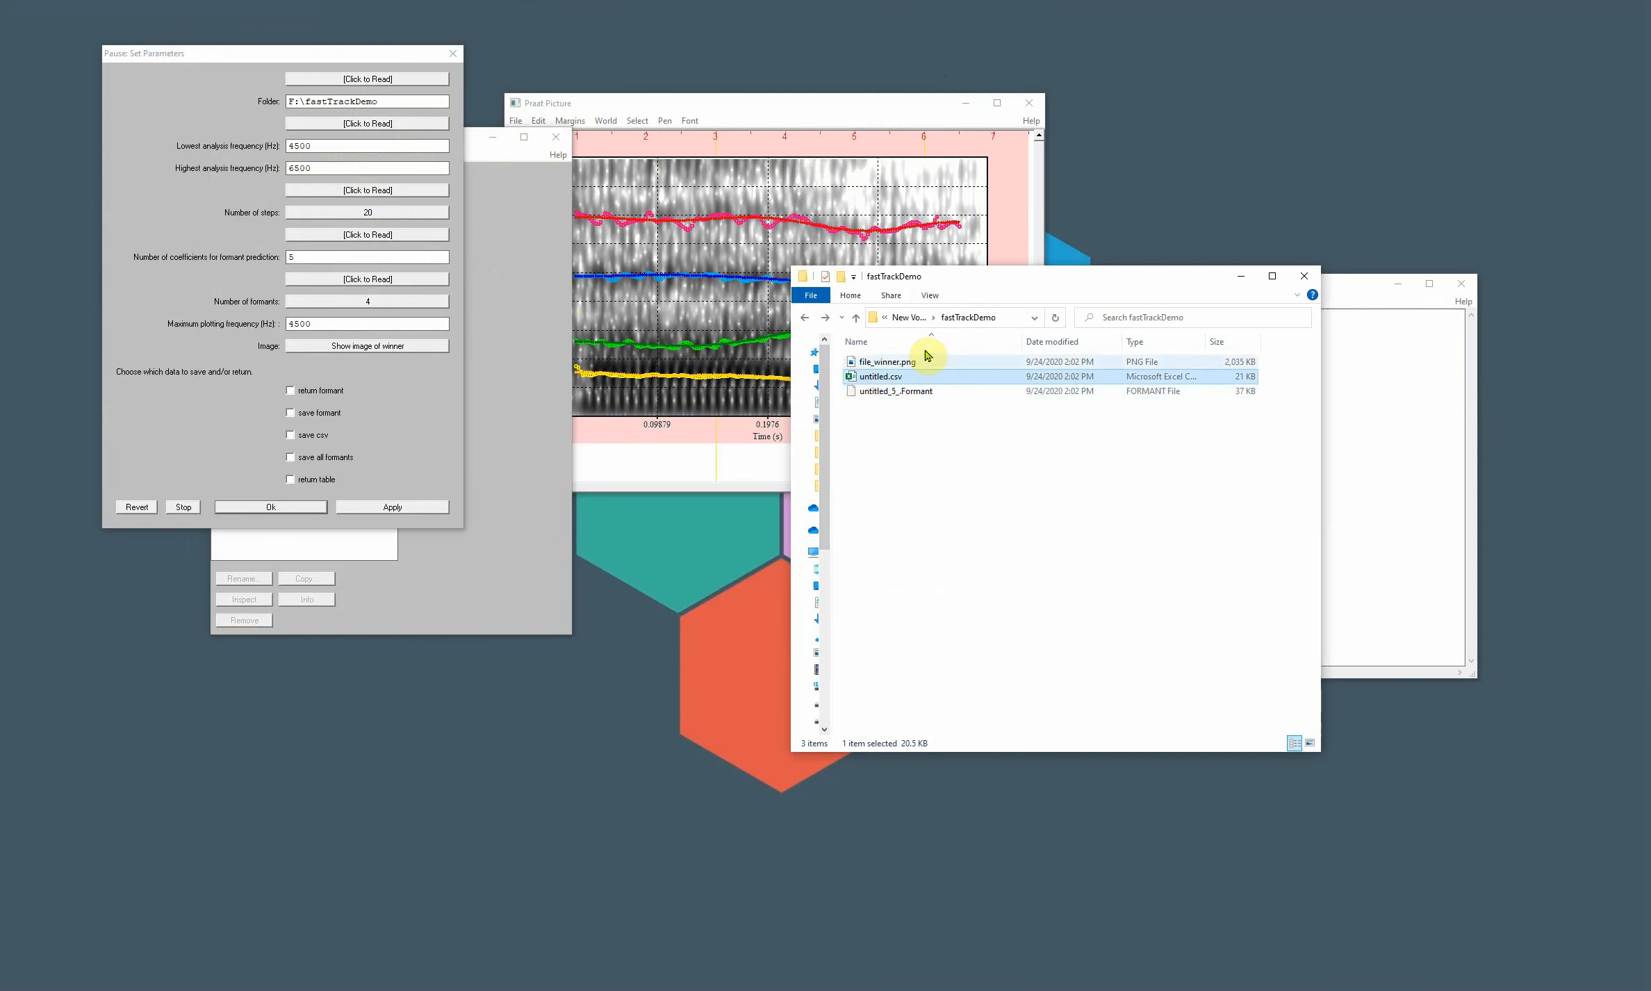
left_click(731, 102)
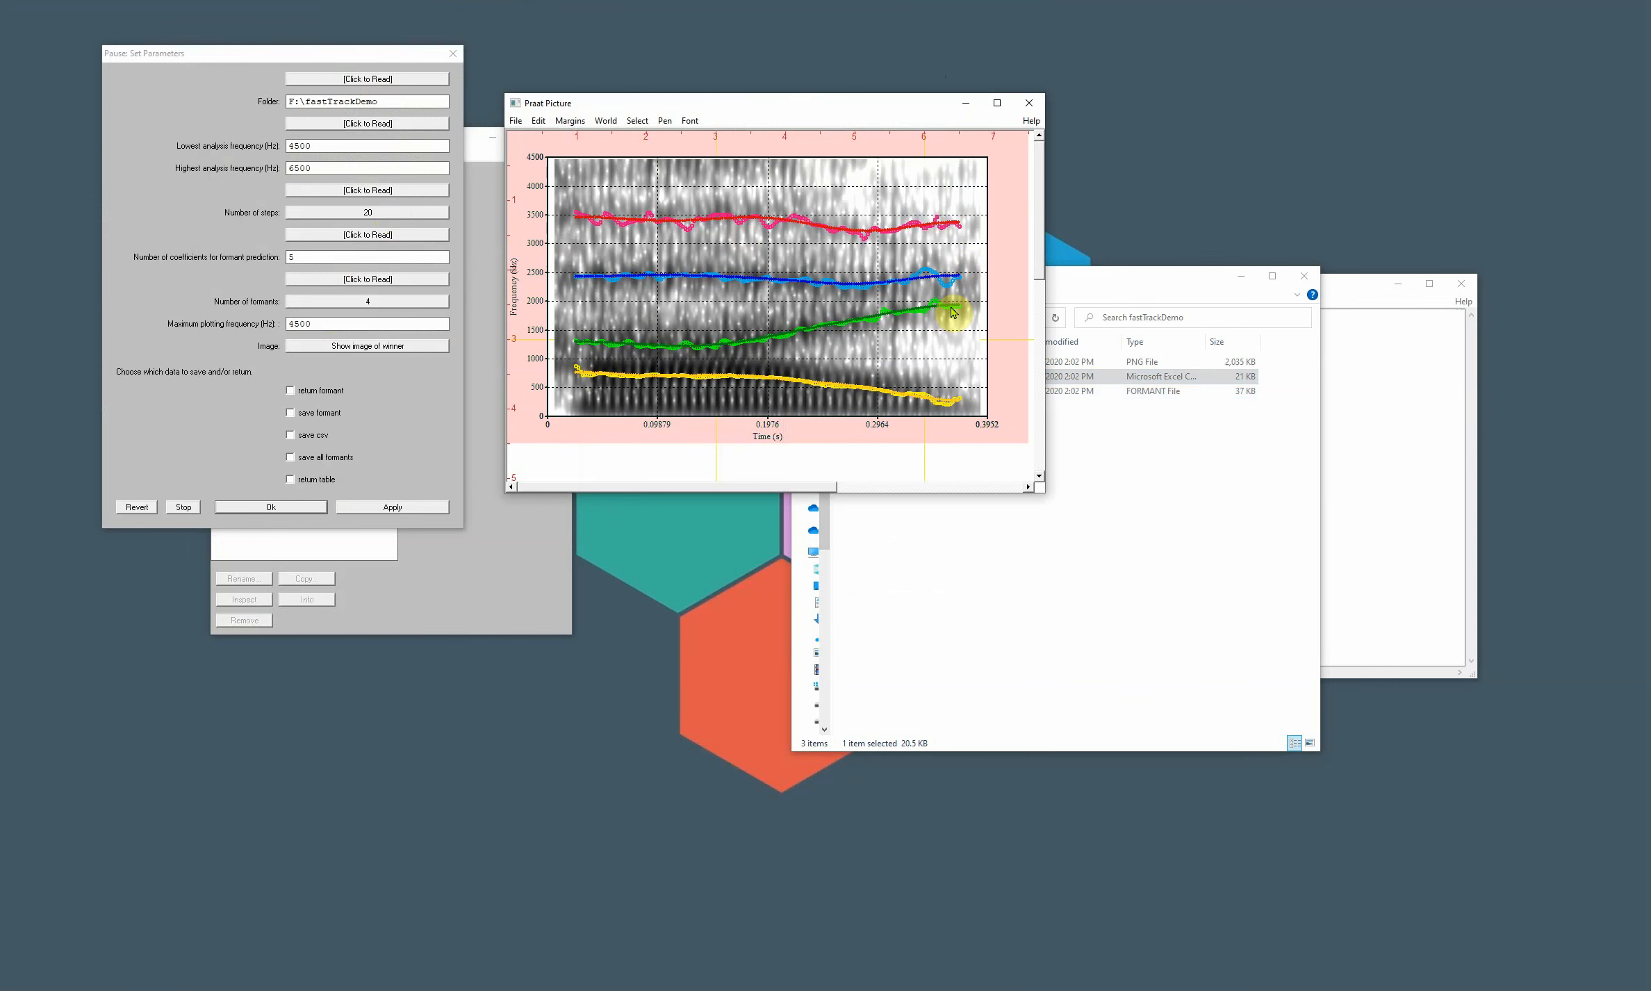